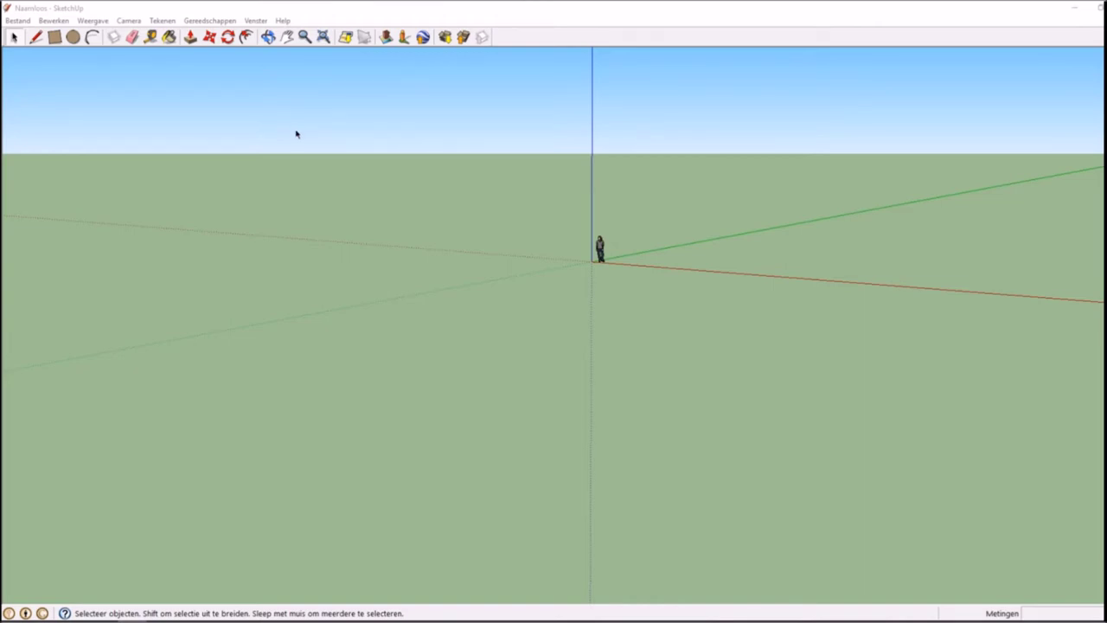
# Orbit the empty scene downward to view the ground from higher above.
pyautogui.press('o')
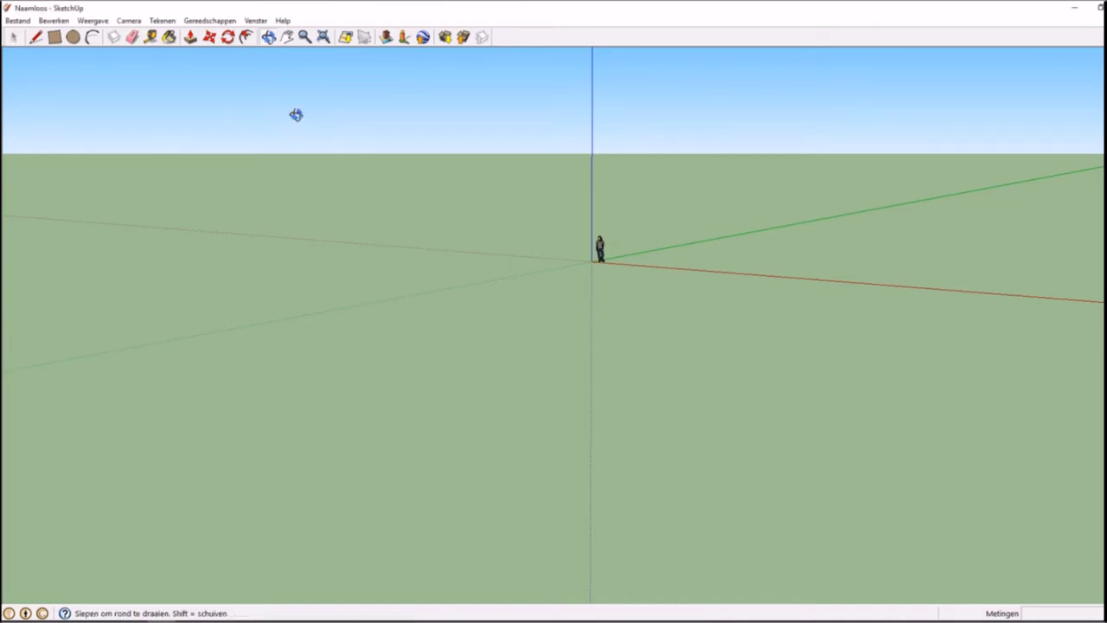
pyautogui.moveTo(297, 112)
pyautogui.mouseDown()
pyautogui.moveTo(287, 99)
pyautogui.moveTo(319, 130)
pyautogui.moveTo(482, 146)
pyautogui.moveTo(502, 129)
pyautogui.moveTo(430, 111)
pyautogui.moveTo(448, 139)
pyautogui.moveTo(479, 128)
pyautogui.moveTo(444, 116)
pyautogui.moveTo(469, 143)
pyautogui.moveTo(505, 136)
pyautogui.moveTo(466, 134)
pyautogui.mouseUp()
pyautogui.press('space')
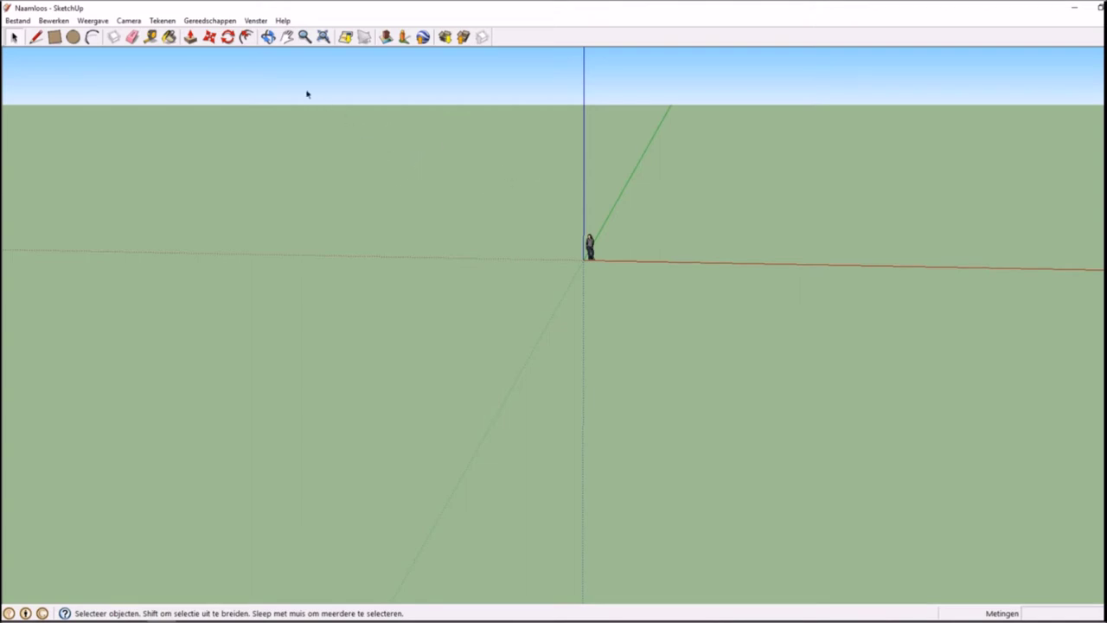
# Pan the scene sideways and zoom in and out to find a good view.
pyautogui.click(287, 38)
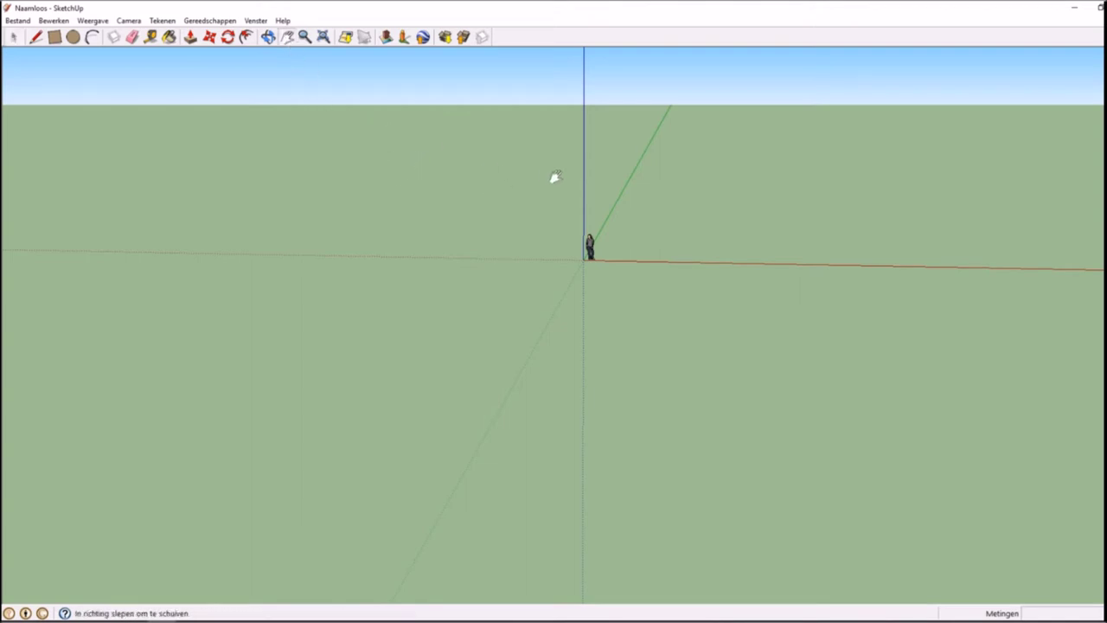
pyautogui.moveTo(563, 188)
pyautogui.mouseDown()
pyautogui.moveTo(413, 191)
pyautogui.moveTo(317, 223)
pyautogui.moveTo(400, 250)
pyautogui.moveTo(719, 262)
pyautogui.moveTo(484, 252)
pyautogui.moveTo(510, 205)
pyautogui.mouseUp()
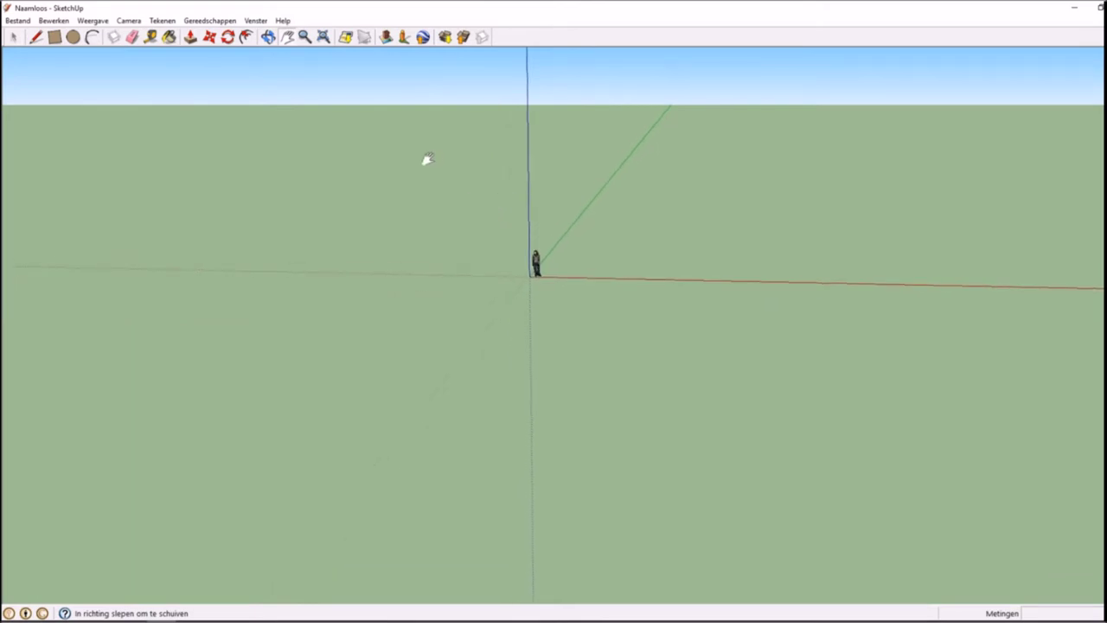
pyautogui.scroll(1, 432, 164)
pyautogui.scroll(2, 432, 164)
pyautogui.scroll(2, 432, 164)
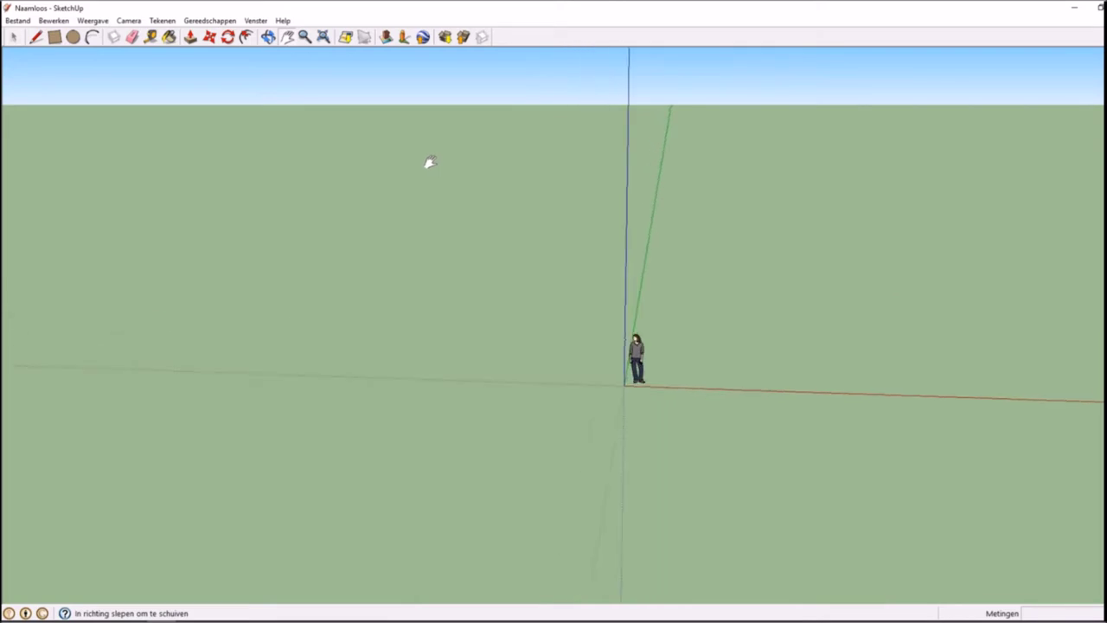
pyautogui.scroll(1, 430, 164)
pyautogui.scroll(-1, 448, 182)
pyautogui.scroll(-2, 447, 183)
pyautogui.scroll(-1, 448, 182)
pyautogui.scroll(-1, 448, 182)
pyautogui.scroll(3, 447, 187)
pyautogui.scroll(3, 447, 187)
pyautogui.scroll(1, 447, 187)
pyautogui.scroll(1, 447, 188)
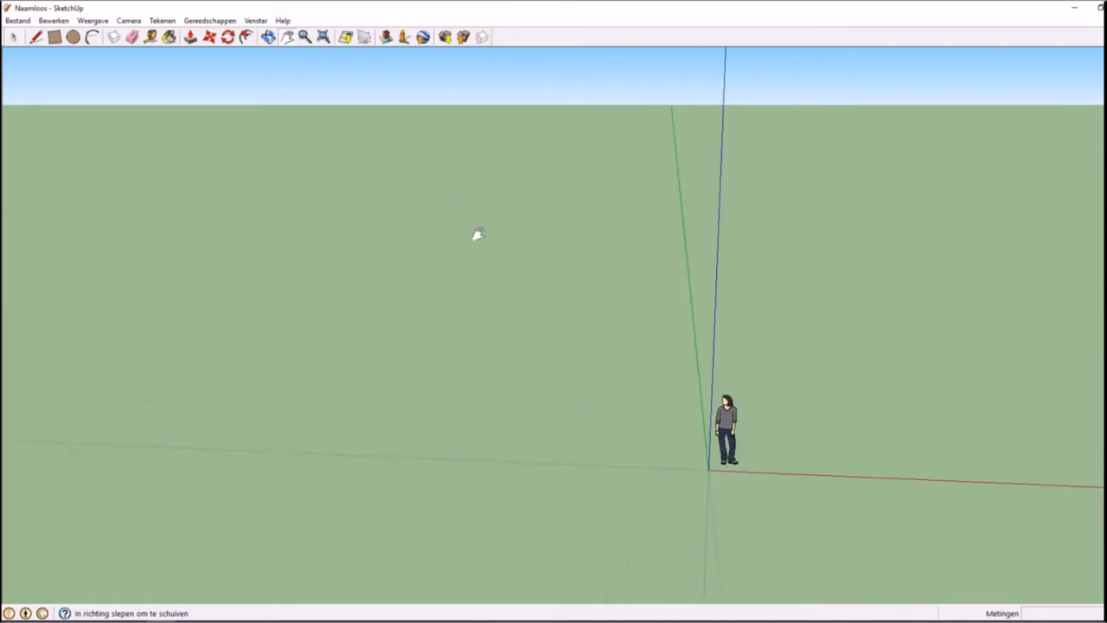
# Centre the person figure and axes origin in the view, then select the figure.
pyautogui.moveTo(484, 257)
pyautogui.mouseDown()
pyautogui.moveTo(276, 179)
pyautogui.moveTo(369, 205)
pyautogui.moveTo(414, 138)
pyautogui.moveTo(376, 98)
pyautogui.mouseUp()
pyautogui.scroll(1, 389, 206)
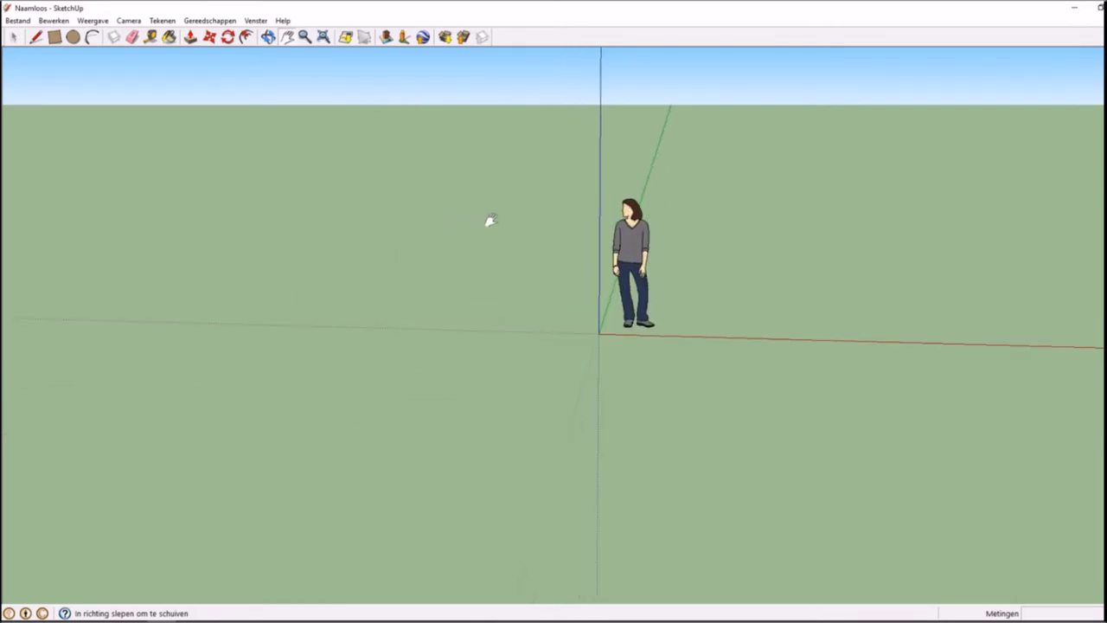
pyautogui.moveTo(490, 221); pyautogui.dragTo(390, 295)
pyautogui.scroll(2, 416, 288)
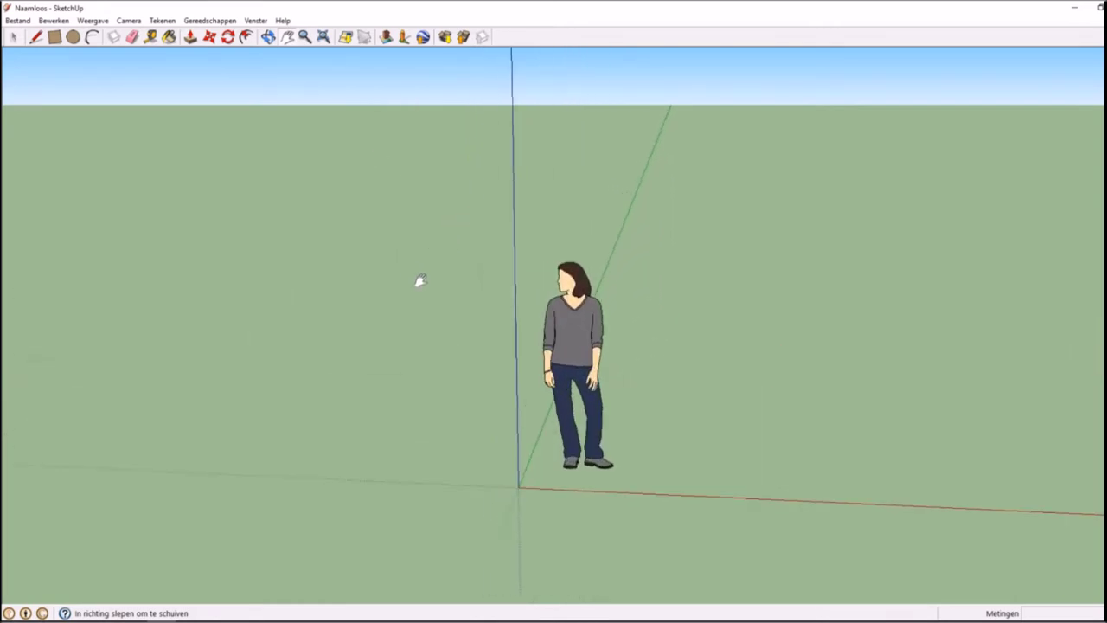
pyautogui.moveTo(437, 270); pyautogui.dragTo(482, 227)
pyautogui.scroll(-2, 483, 229)
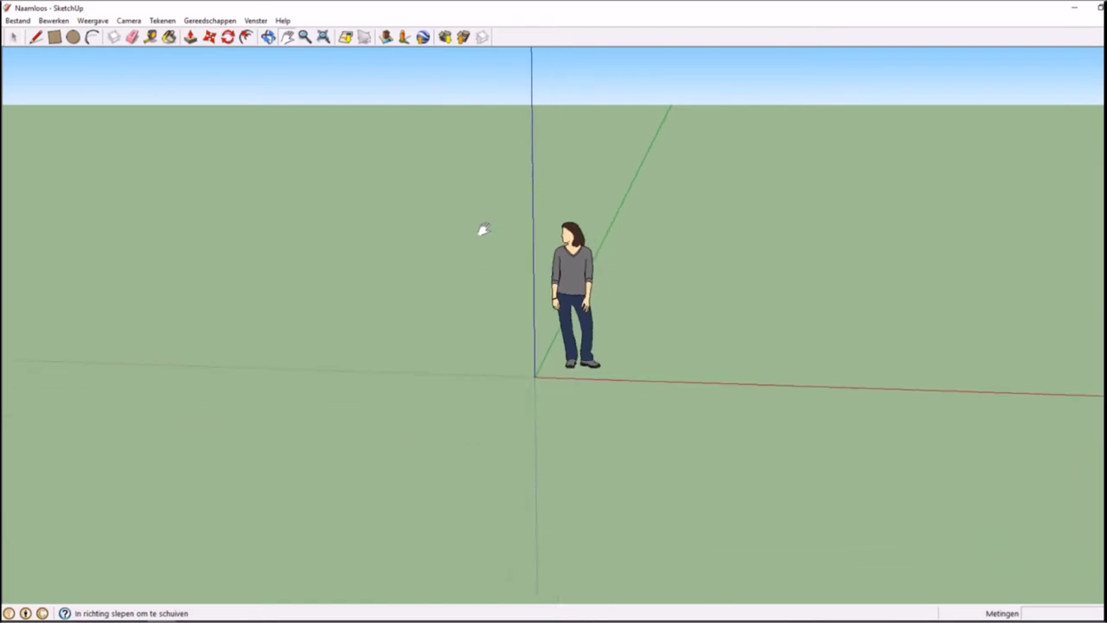
pyautogui.moveTo(457, 274); pyautogui.dragTo(435, 314)
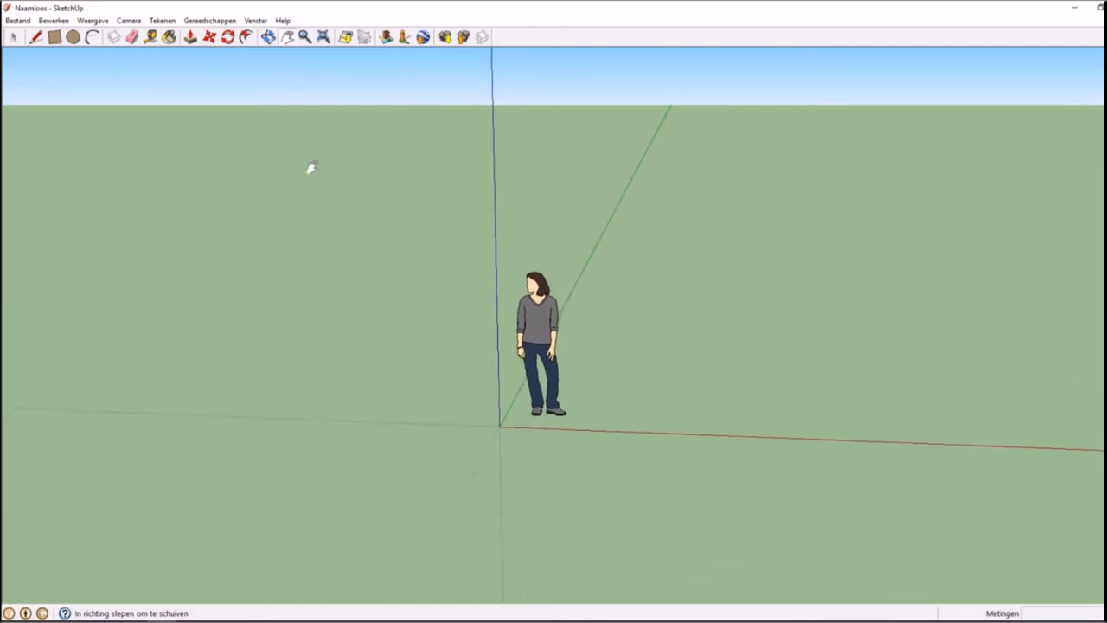
pyautogui.click(14, 38)
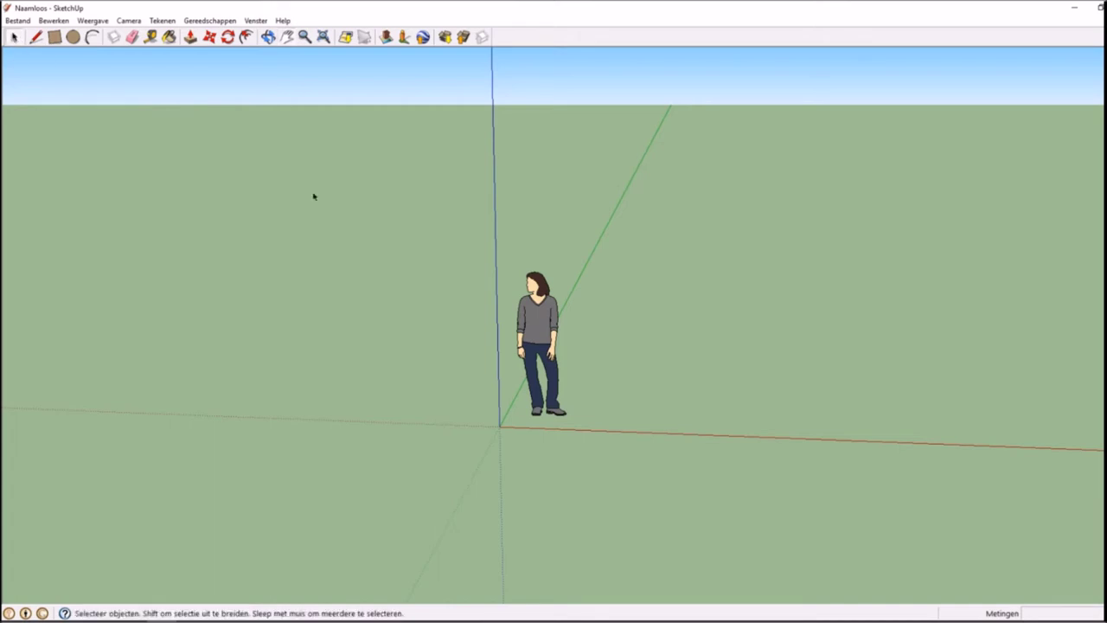
pyautogui.click(543, 338)
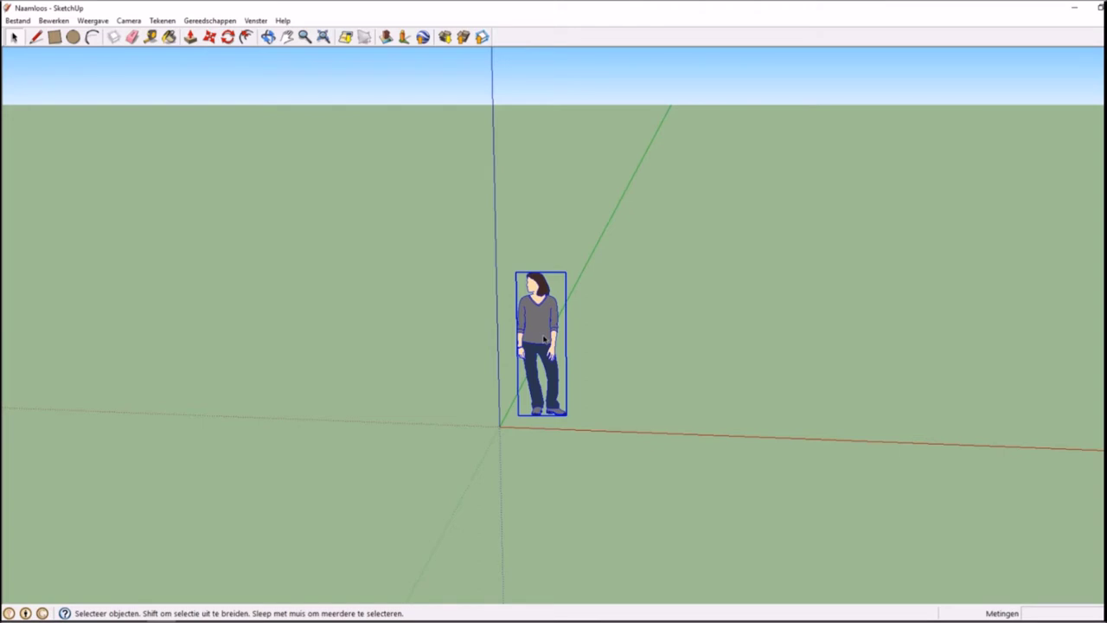
# Delete the person figure and start a rectangle at the origin.
pyautogui.press('Delete')
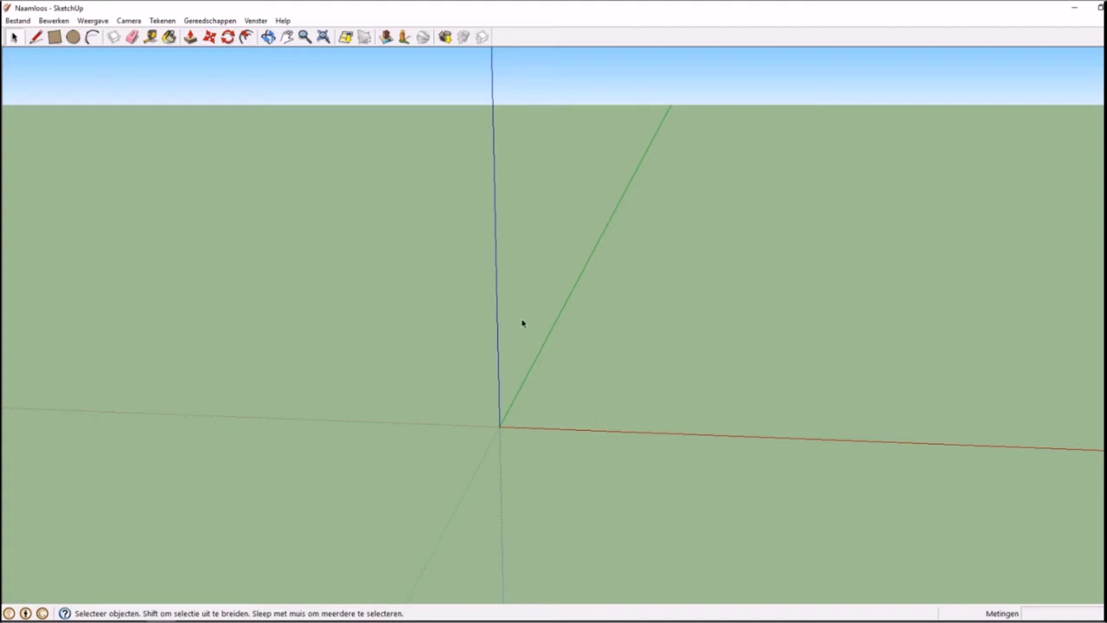
pyautogui.press('r')
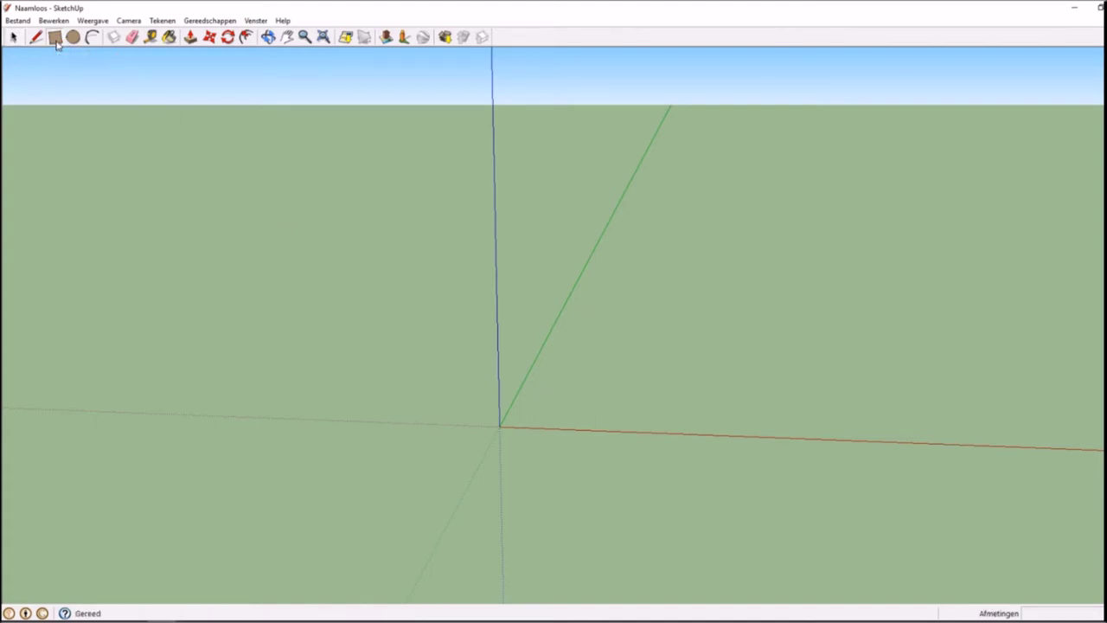
pyautogui.click(538, 407)
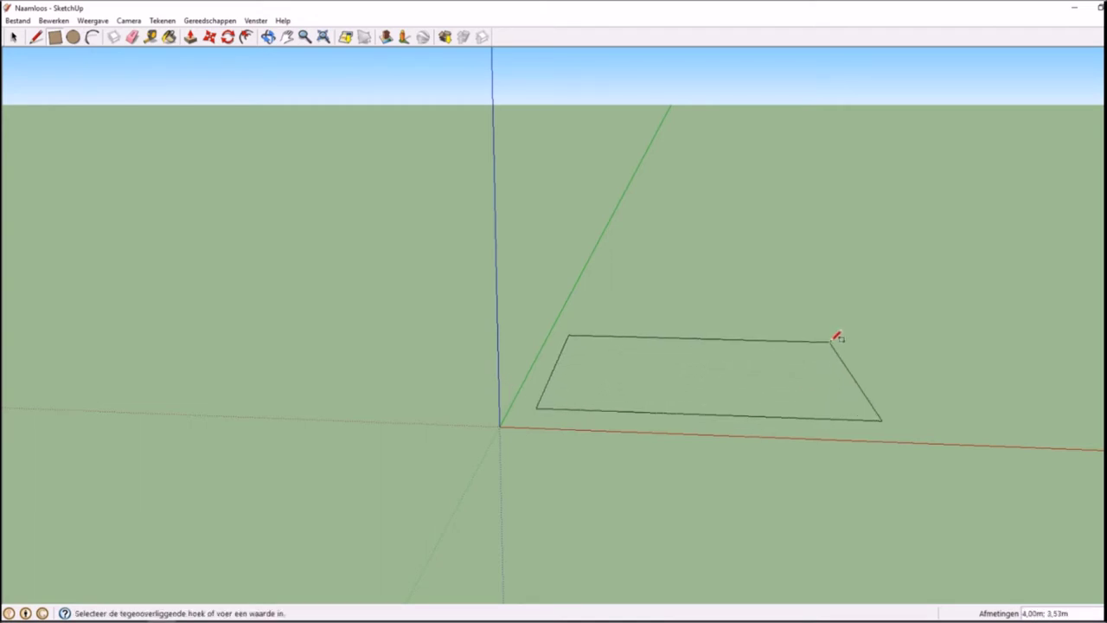
# Finish the 4,00 m by 3,53 m rectangle and pull it up into a 0,25 m slab.
pyautogui.click(832, 341)
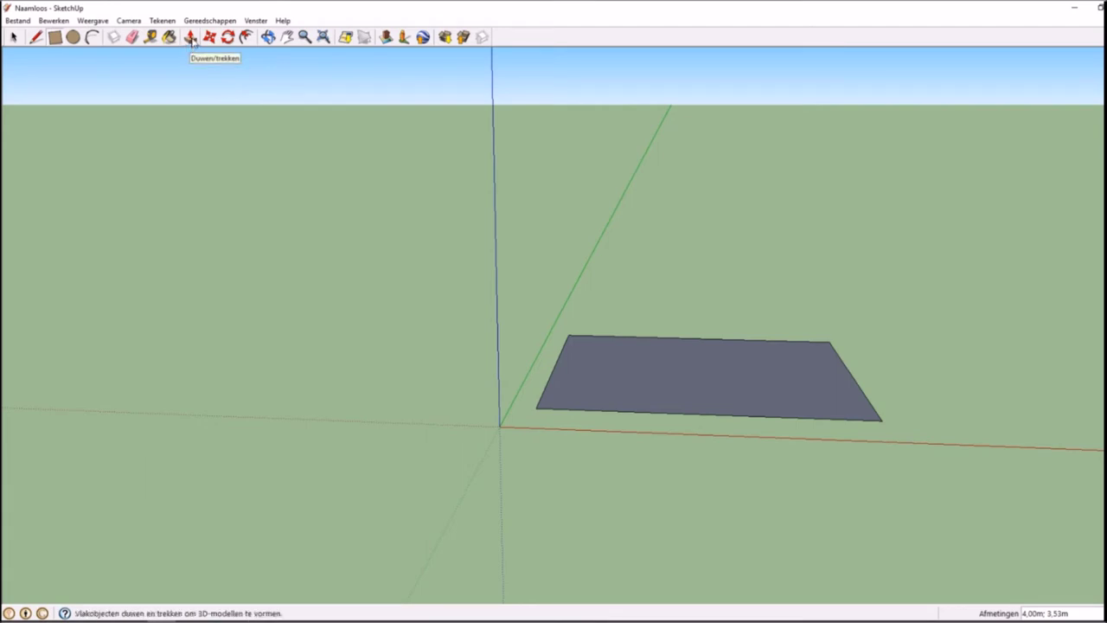
pyautogui.click(191, 38)
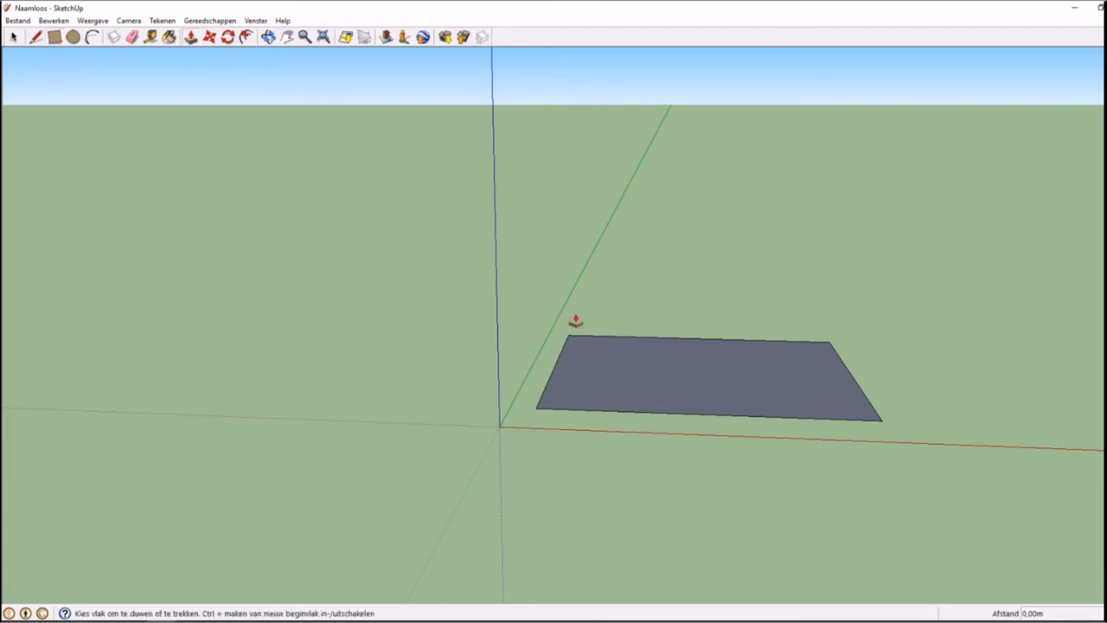
pyautogui.moveTo(642, 366)
pyautogui.mouseDown()
pyautogui.moveTo(652, 331)
pyautogui.moveTo(658, 352)
pyautogui.mouseUp()
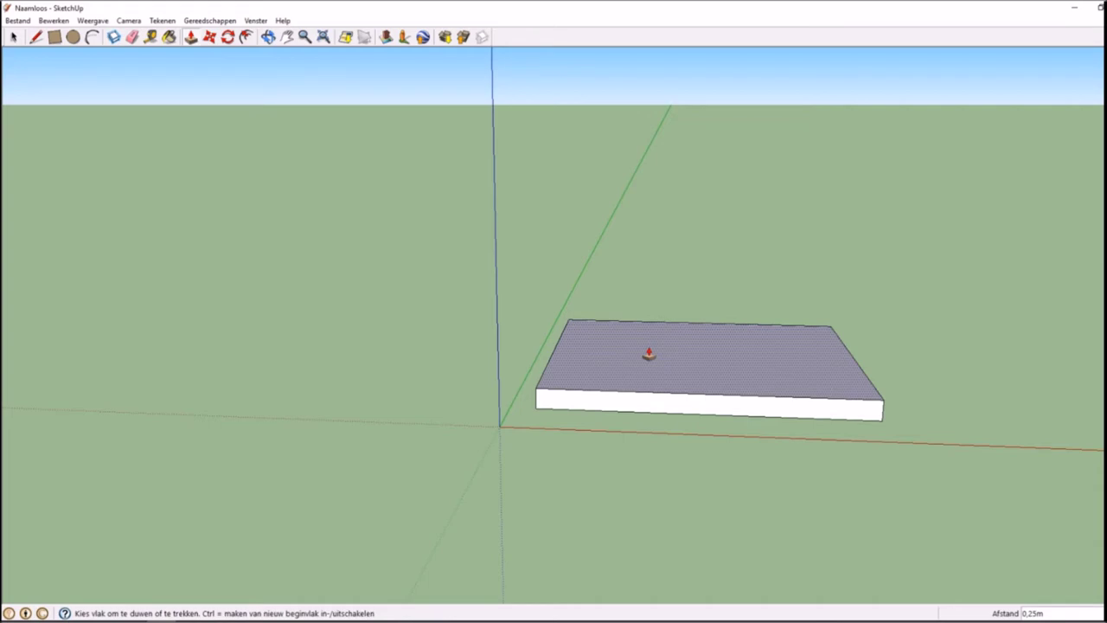
pyautogui.click(73, 37)
# Draw a 1,09 m radius circle right of the slab and extrude it about 0,36 m.
pyautogui.click(75, 39)
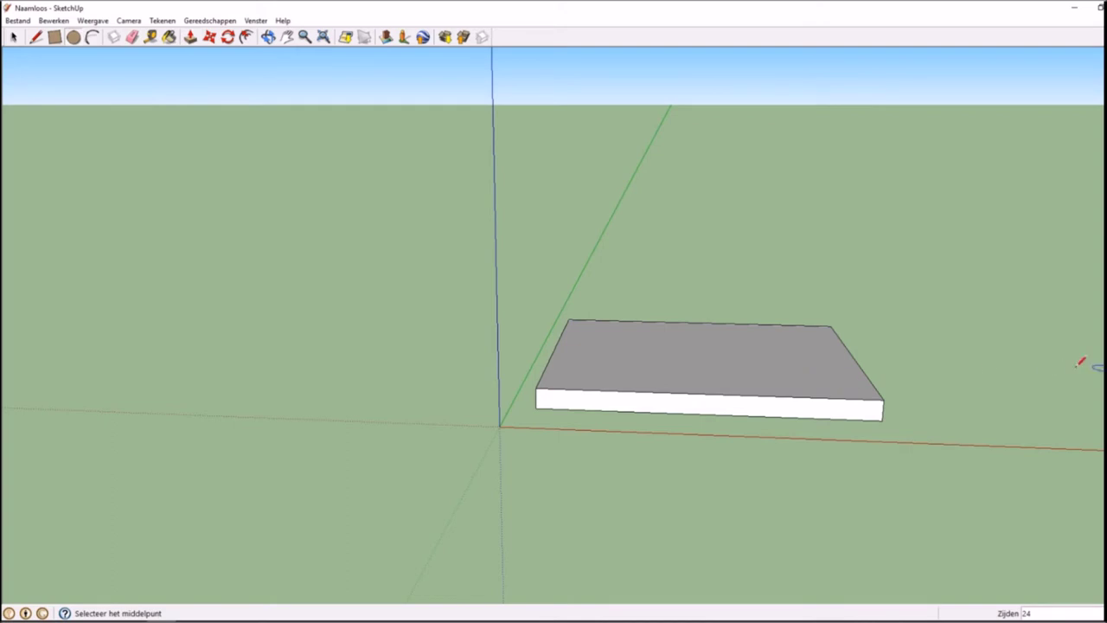
pyautogui.click(980, 384)
pyautogui.click(1072, 387)
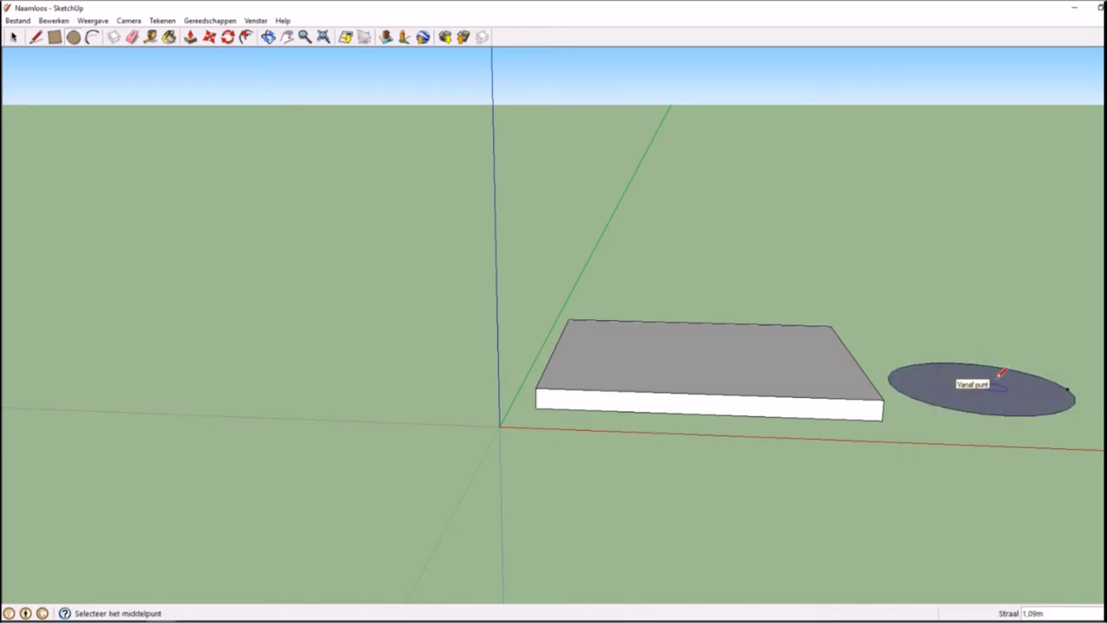
pyautogui.click(191, 37)
pyautogui.moveTo(957, 378); pyautogui.dragTo(955, 350)
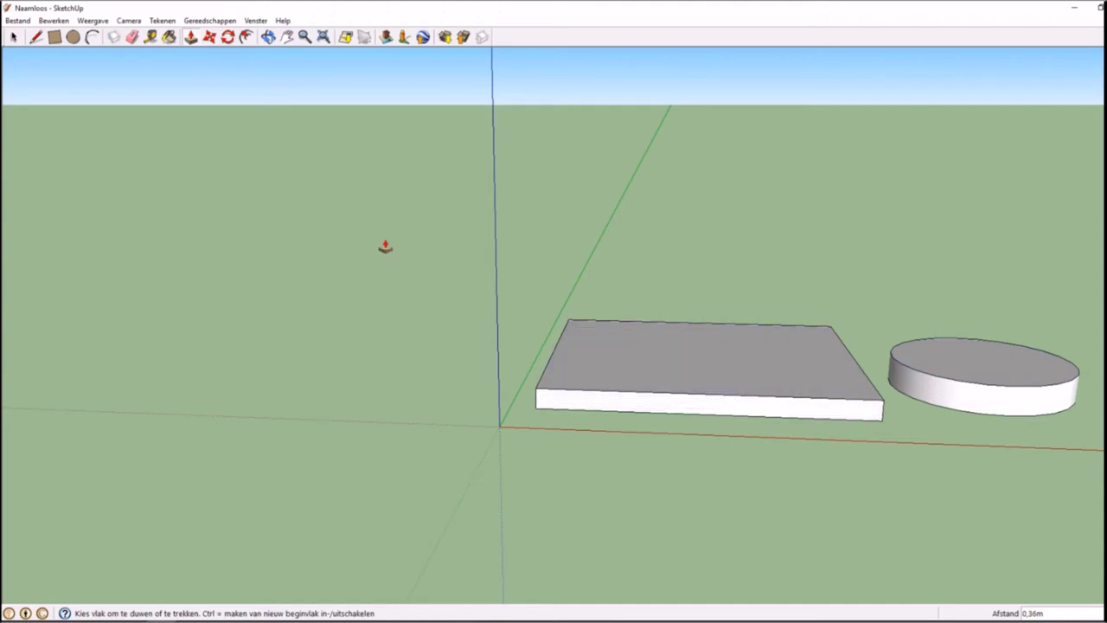
pyautogui.click(133, 37)
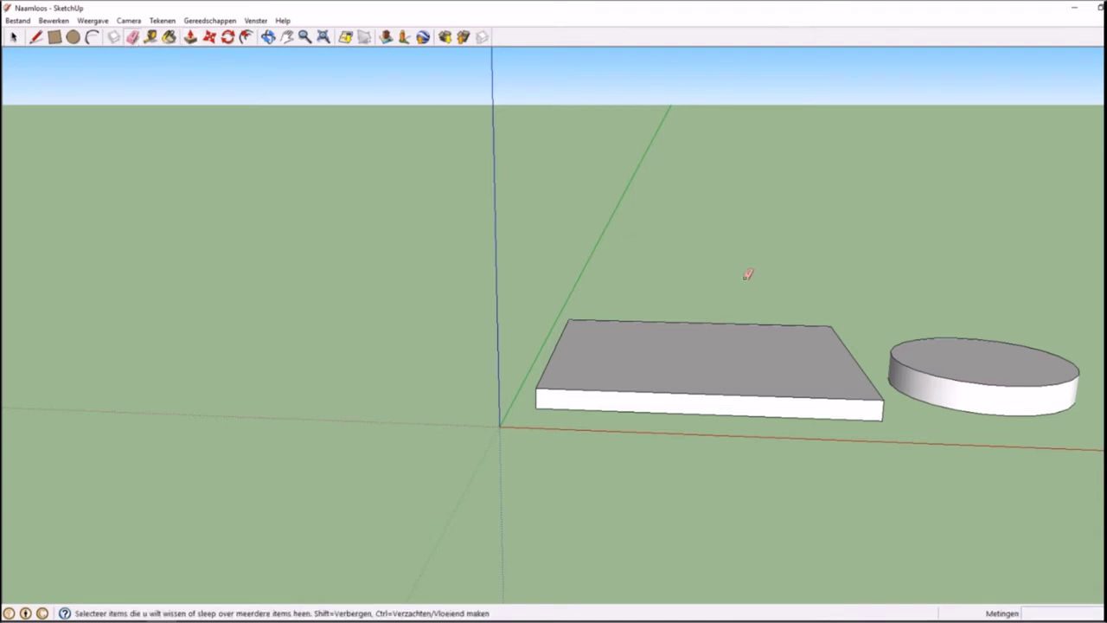
# Erase the cylinder's top, side and bottom disc, leaving only the slab.
pyautogui.click(917, 366)
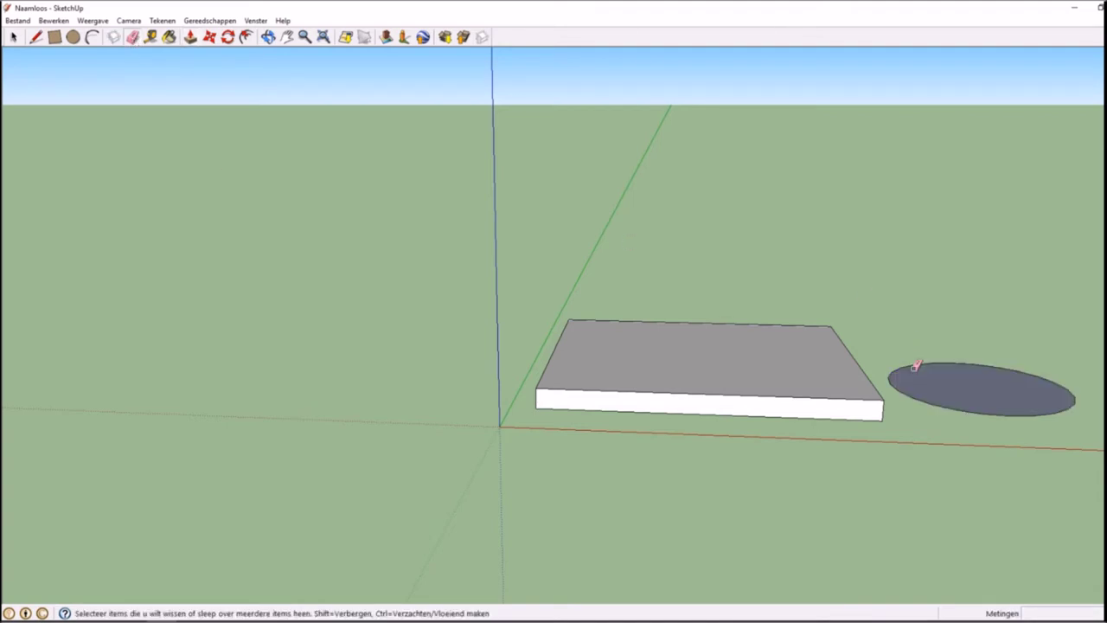
pyautogui.click(904, 386)
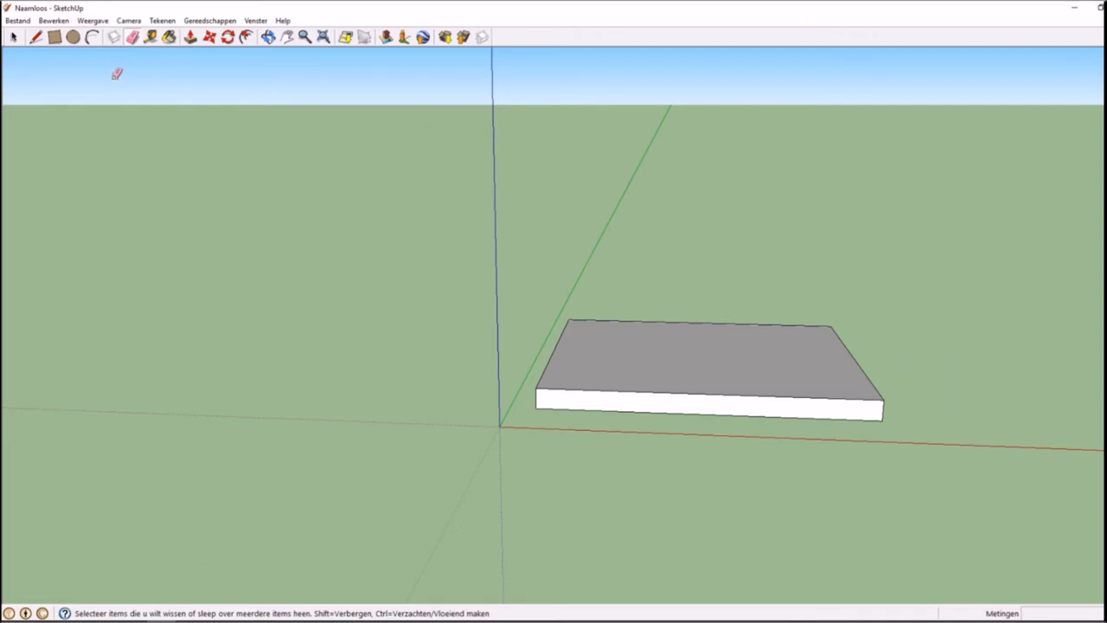
pyautogui.click(13, 37)
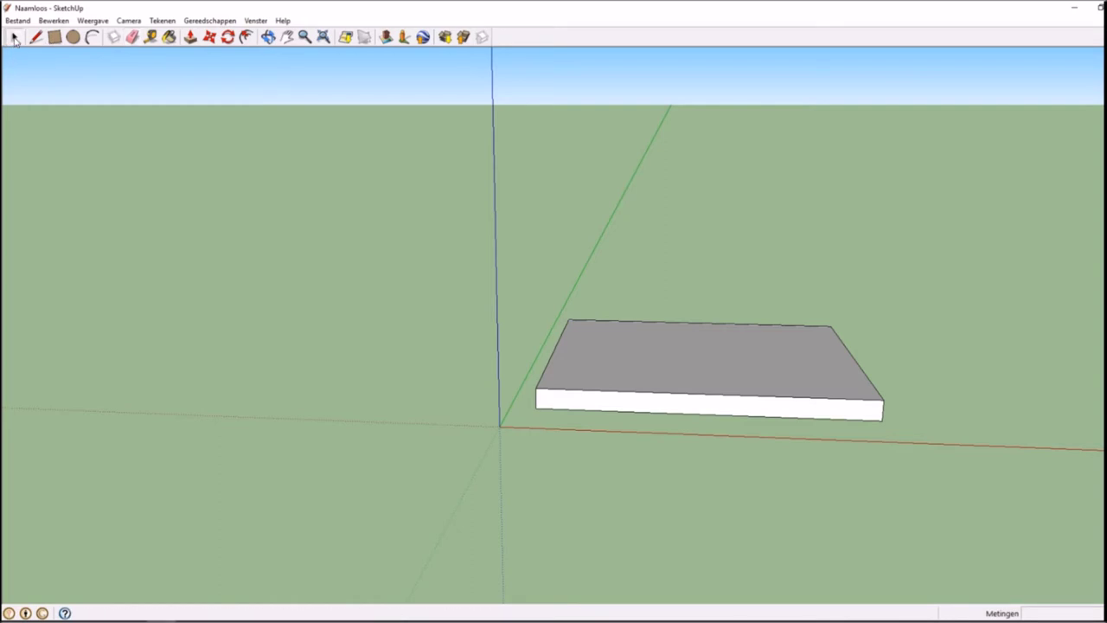
pyautogui.click(666, 395)
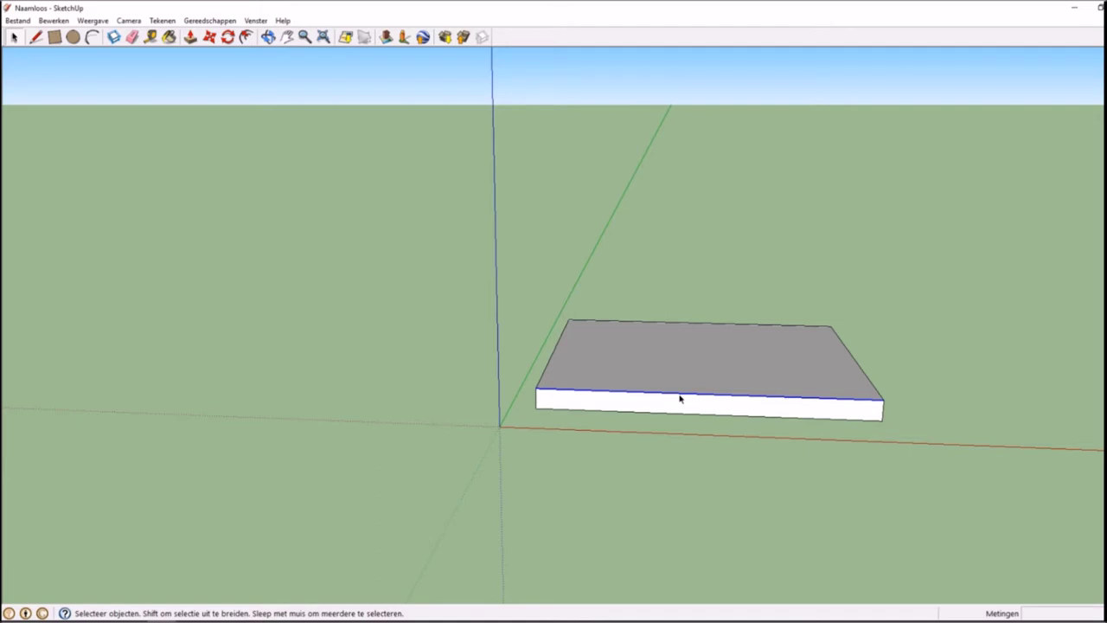
# Delete the slab's front top edge plus the back wall's top strip and edge.
pyautogui.press('Delete')
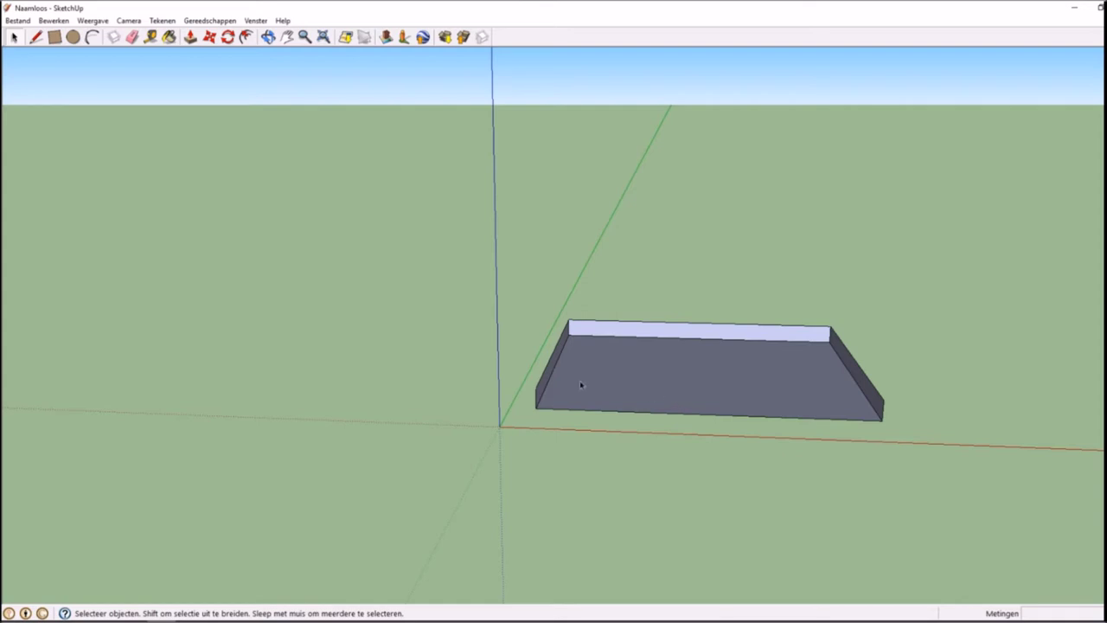
pyautogui.click(632, 338)
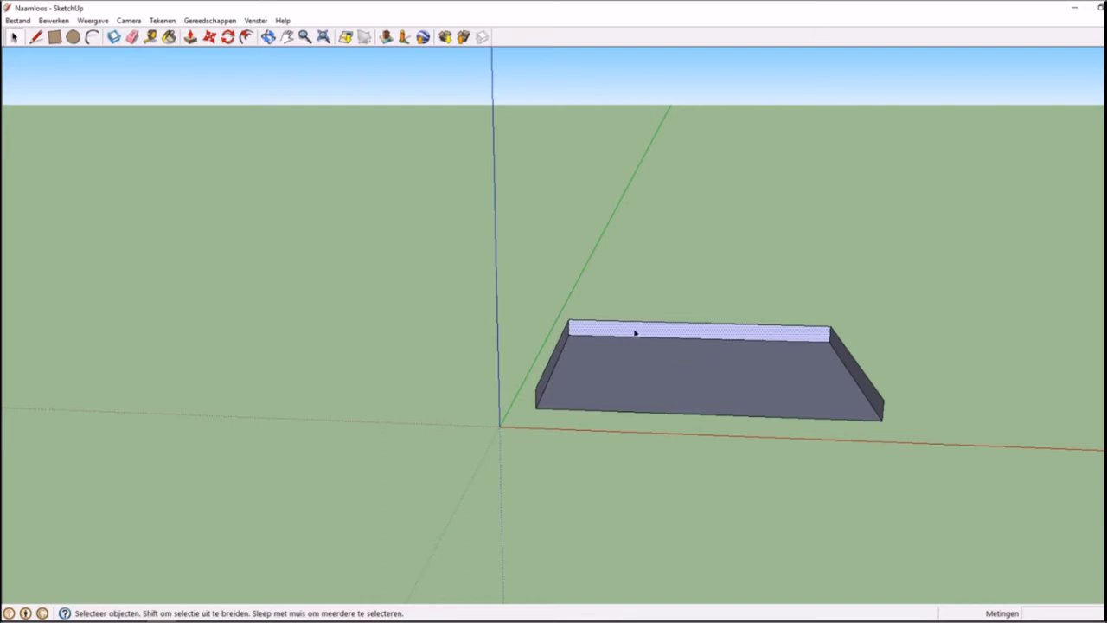
pyautogui.press('Delete')
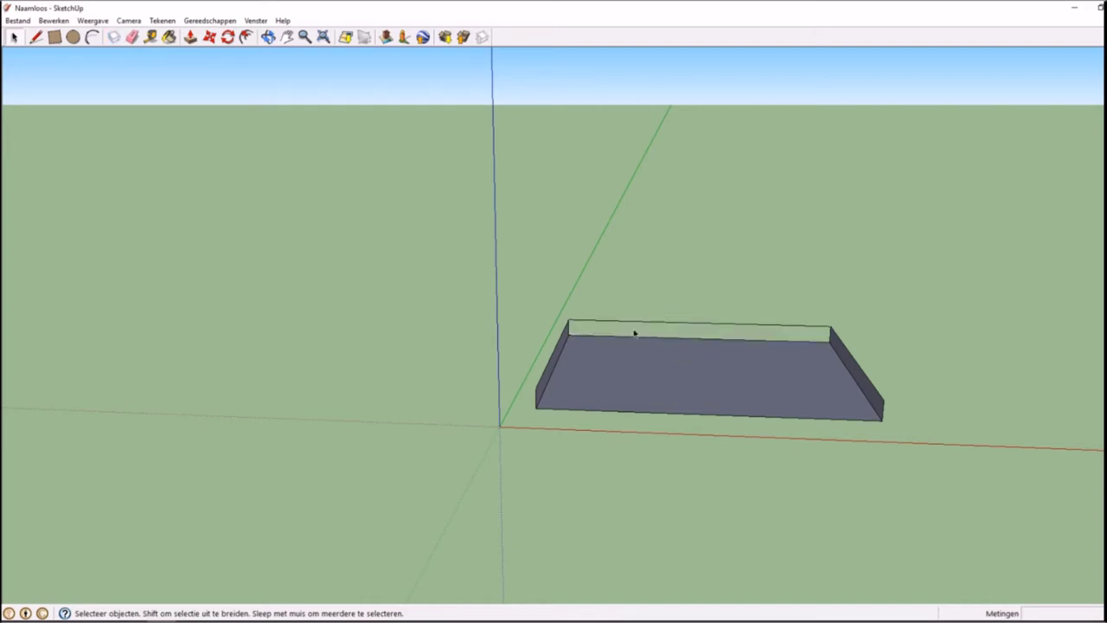
pyautogui.click(645, 325)
pyautogui.press('Delete')
pyautogui.click(132, 36)
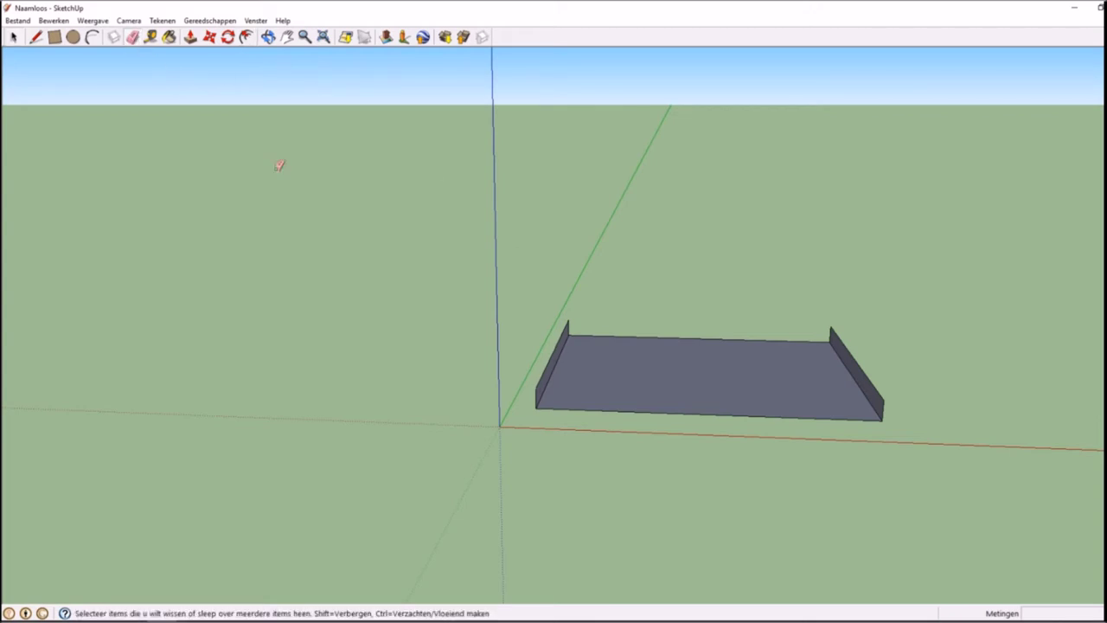
# Erase the slab's remaining walls, edges and faces until only the axes remain.
pyautogui.click(558, 349)
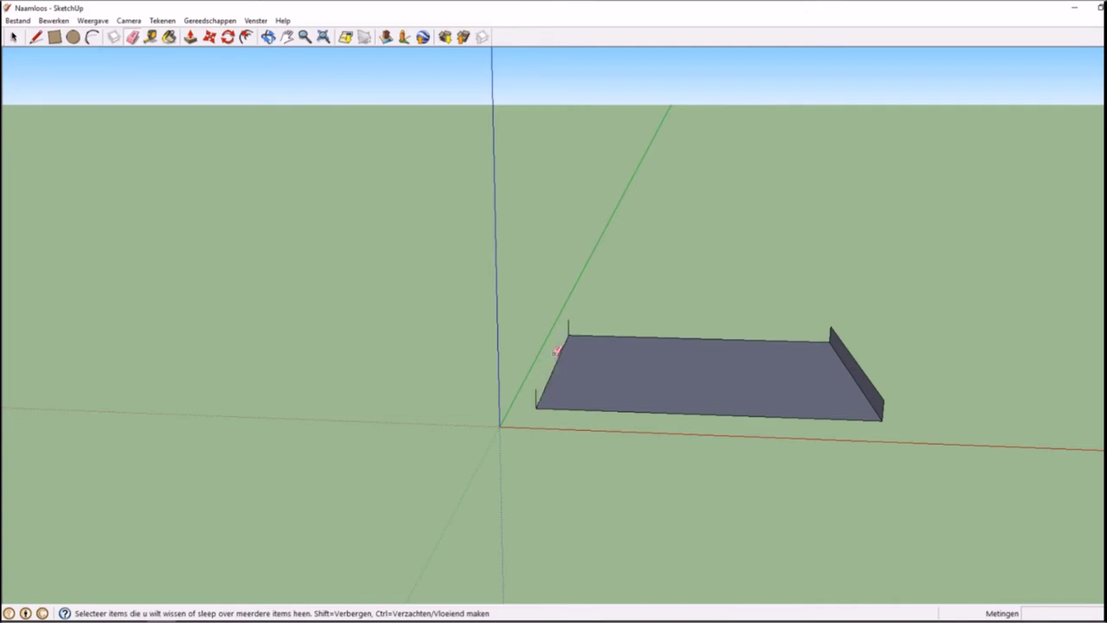
pyautogui.moveTo(558, 350); pyautogui.dragTo(561, 362)
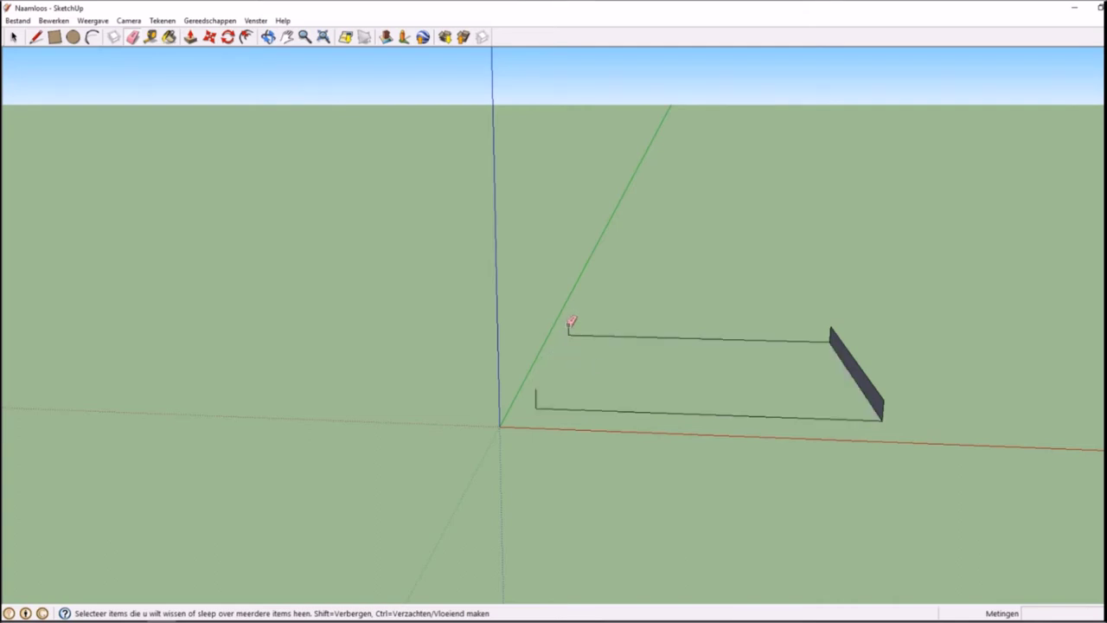
pyautogui.moveTo(572, 319); pyautogui.dragTo(607, 327)
pyautogui.click(606, 335)
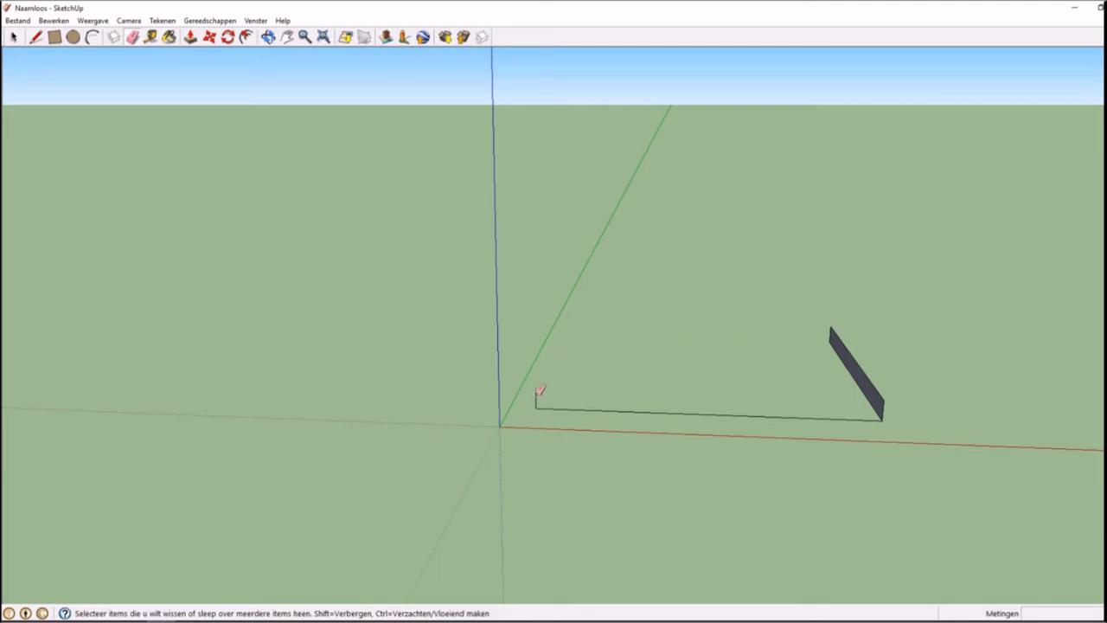
pyautogui.click(599, 407)
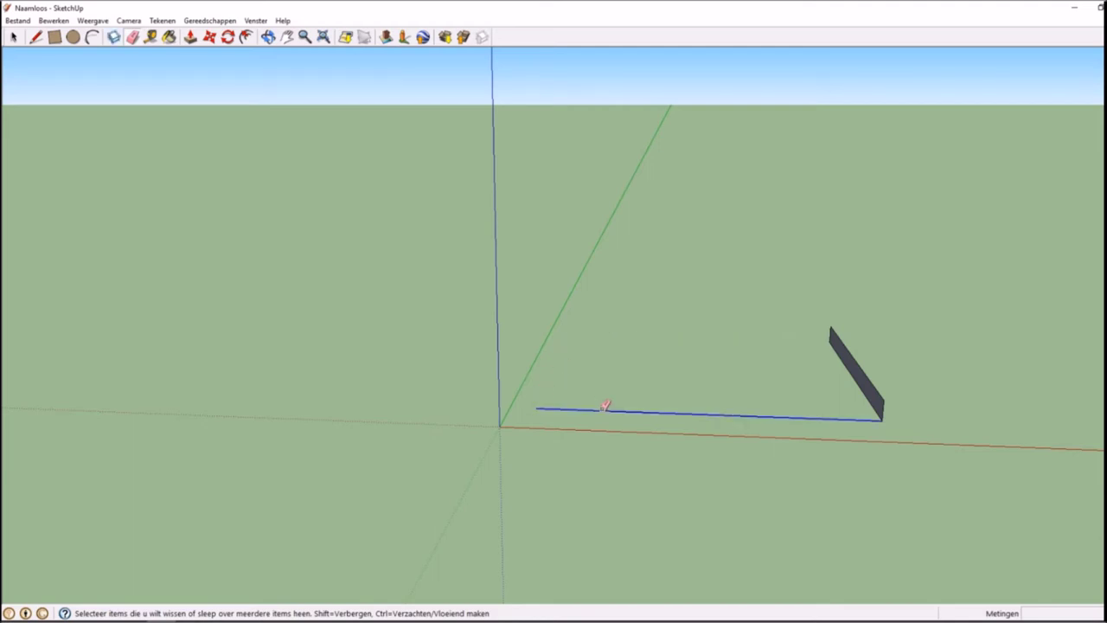
pyautogui.click(858, 374)
pyautogui.click(867, 364)
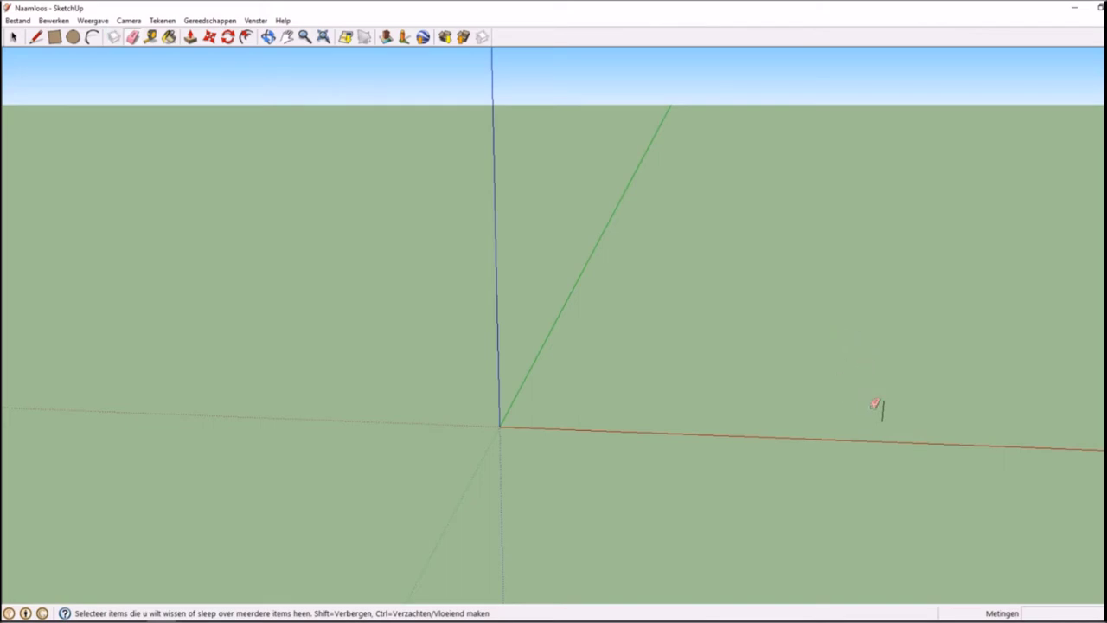
pyautogui.click(885, 406)
# Draw a 3,90 m by 2,82 m rectangle on the ground beside the origin.
pyautogui.click(53, 37)
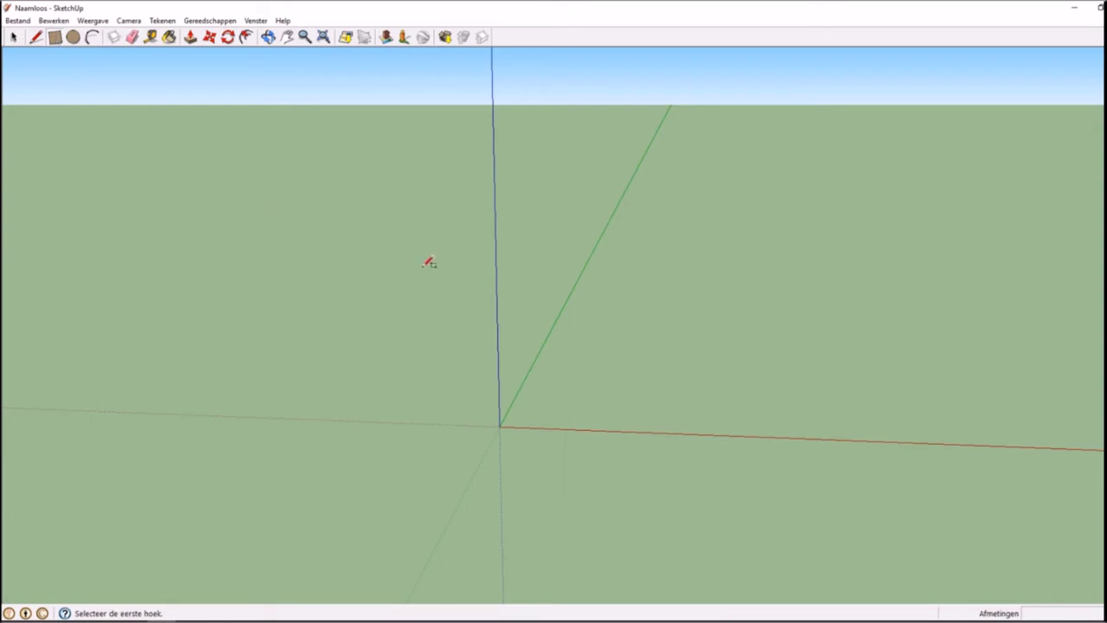
pyautogui.click(531, 415)
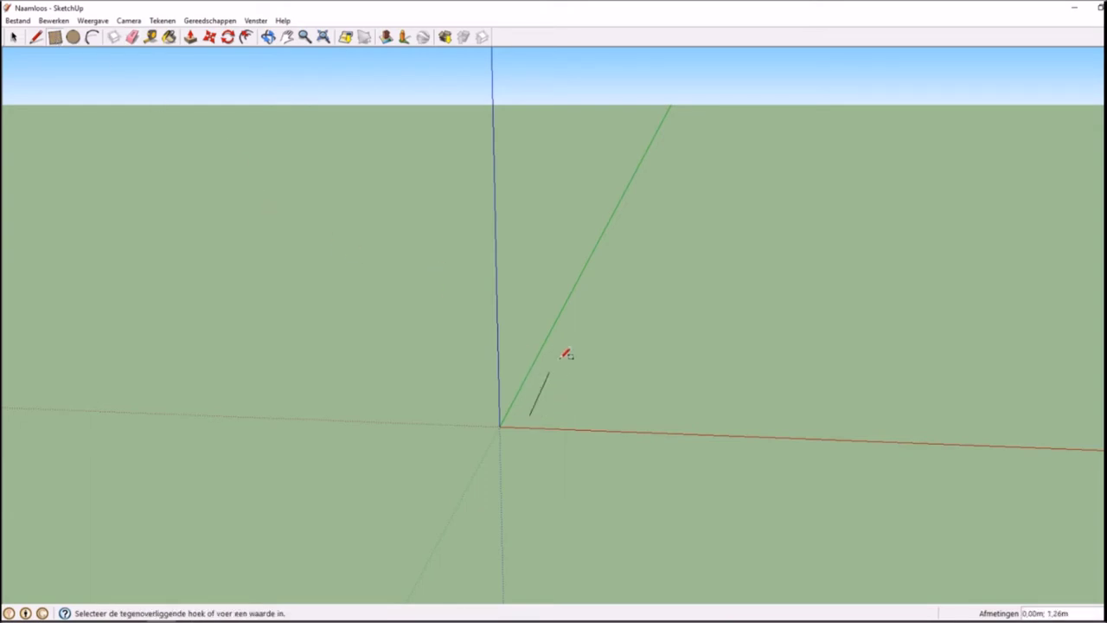
pyautogui.click(837, 355)
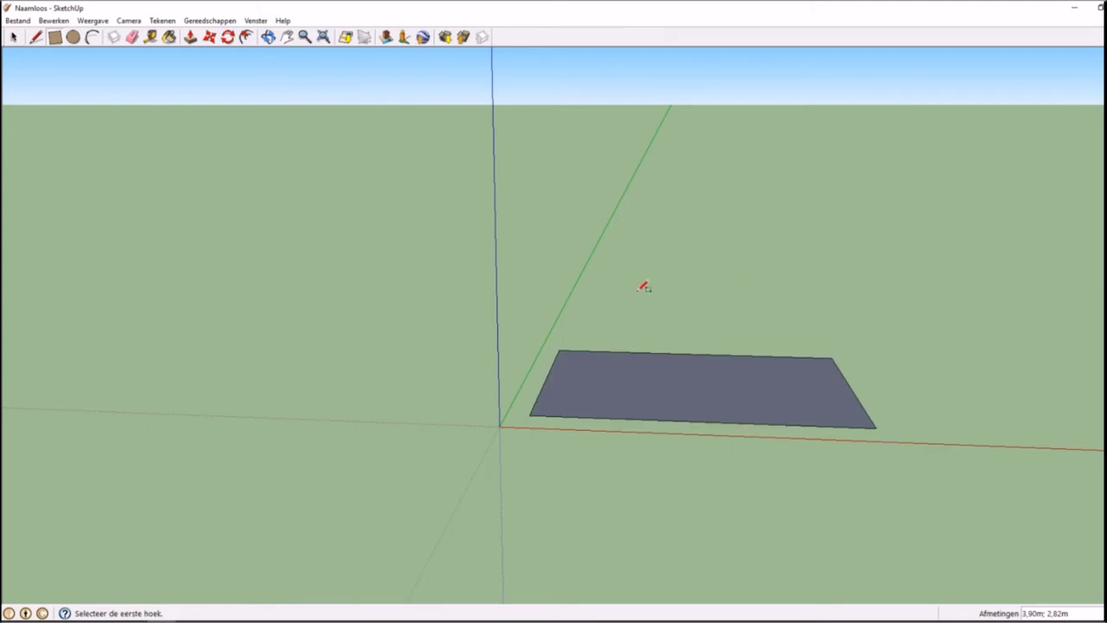
pyautogui.click(91, 38)
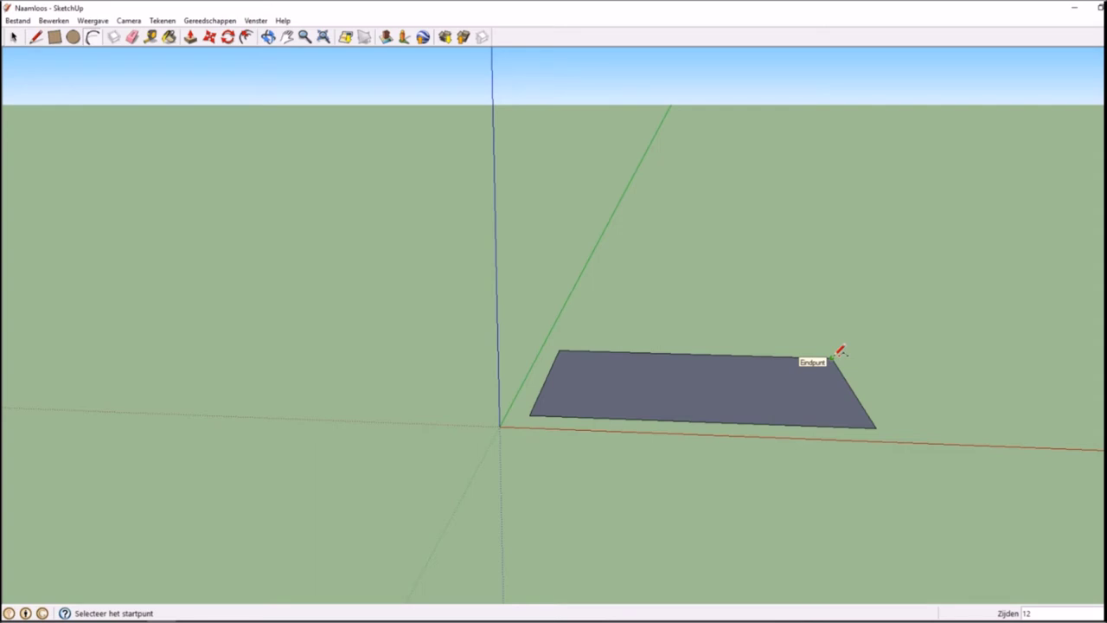
pyautogui.click(832, 357)
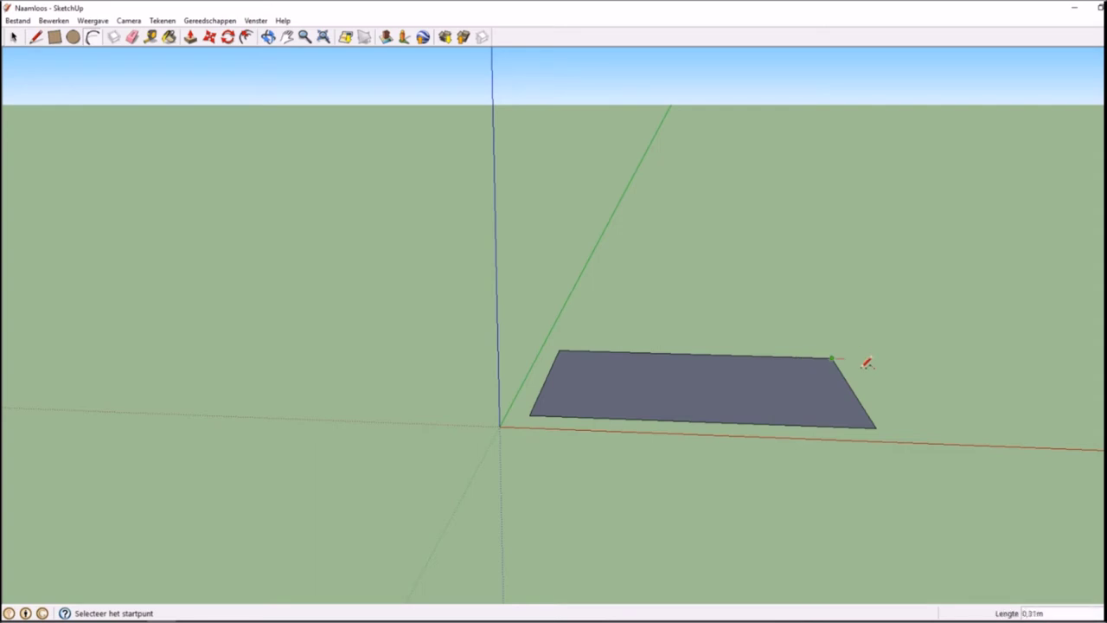
# Close the rectangle's right end with an arc bulging 1,00 m.
pyautogui.click(875, 427)
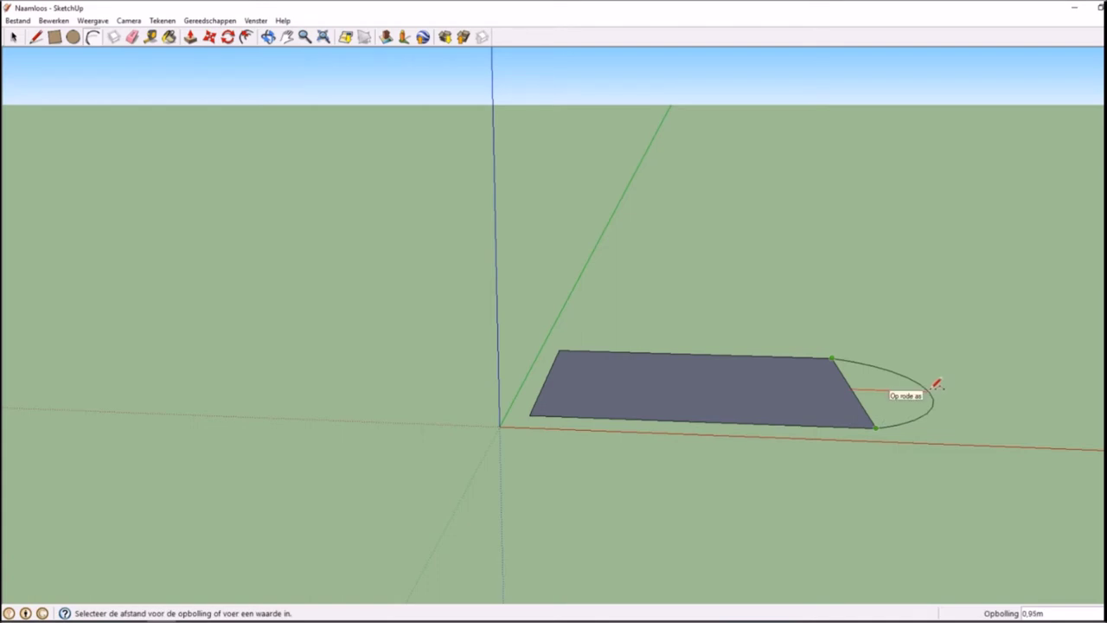
pyautogui.click(938, 383)
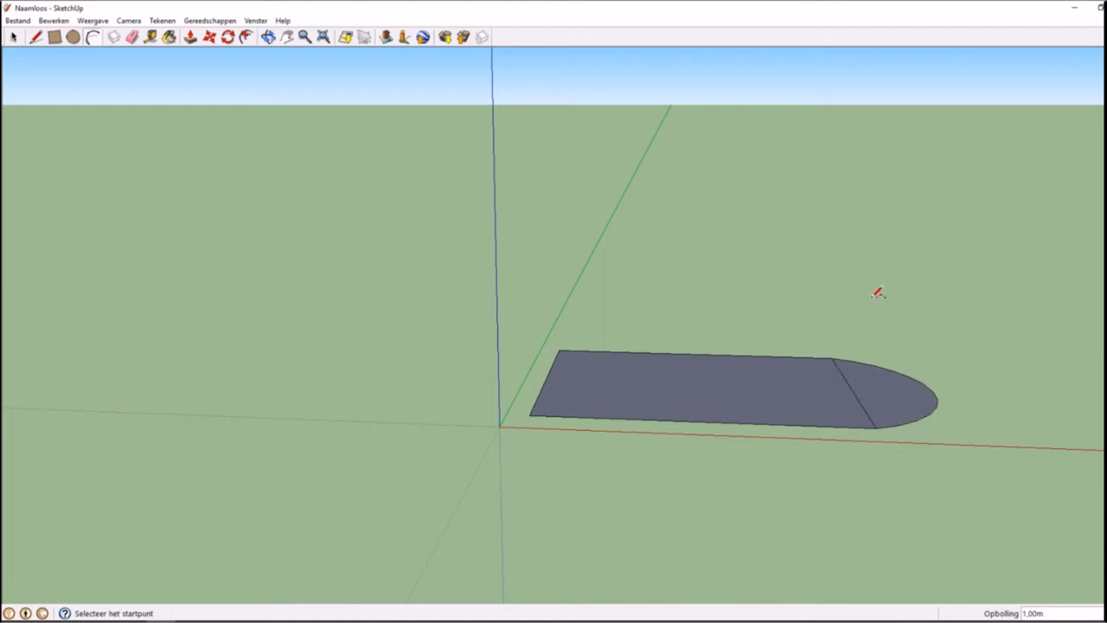
pyautogui.scroll(2, 879, 294)
pyautogui.scroll(2, 880, 299)
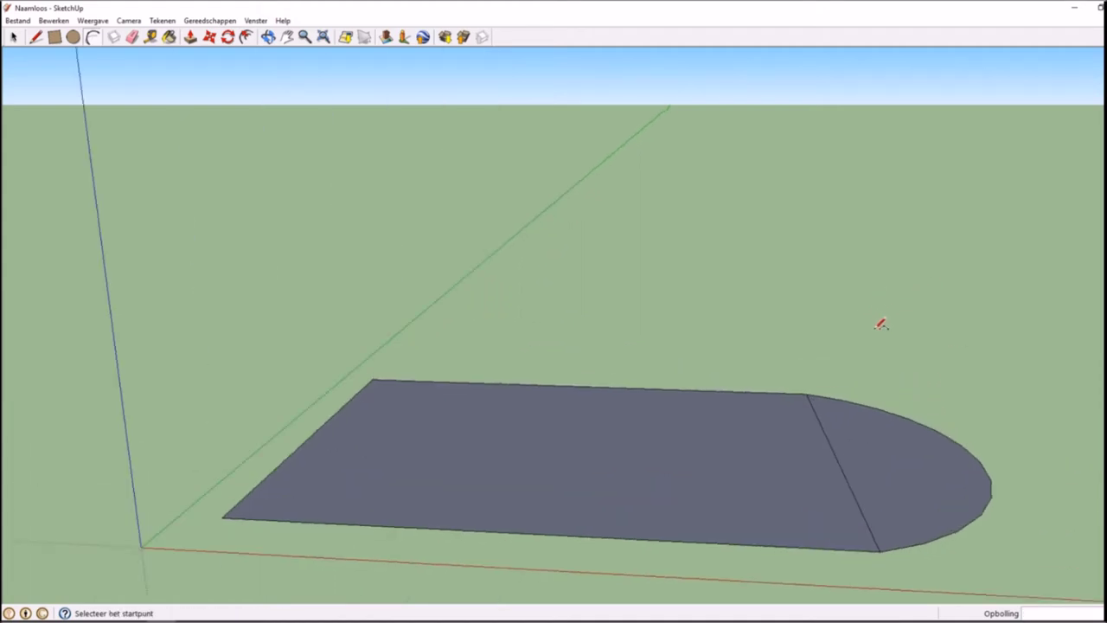
pyautogui.click(898, 346)
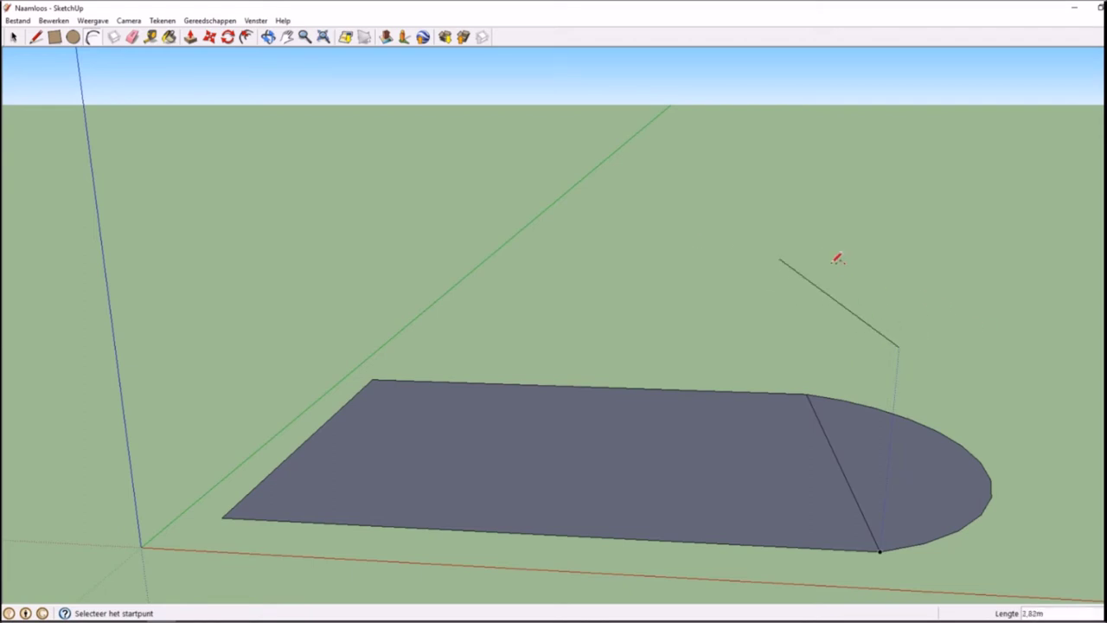
# Draw an inner arc on the dividing edge bulging 0.70 m into the rounded end.
pyautogui.press('Escape')
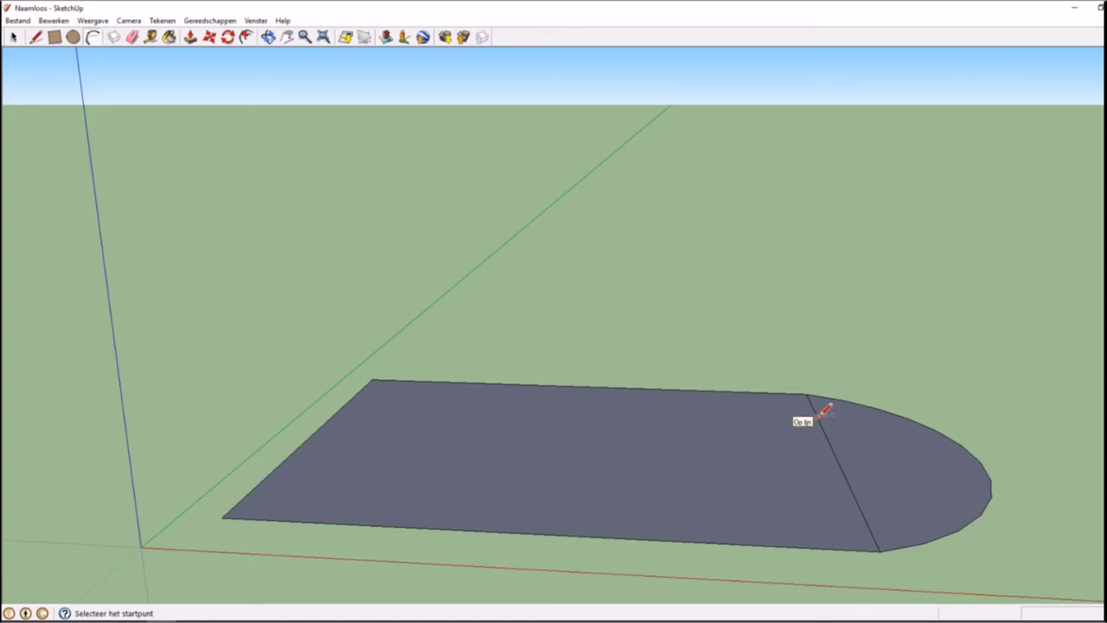
pyautogui.click(816, 418)
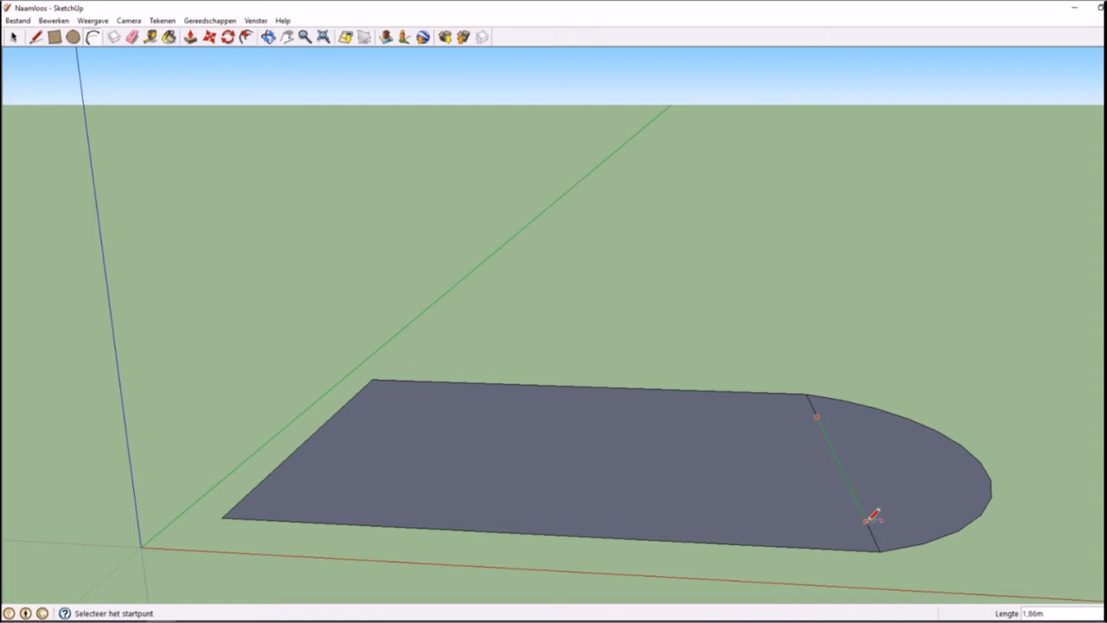
pyautogui.click(867, 521)
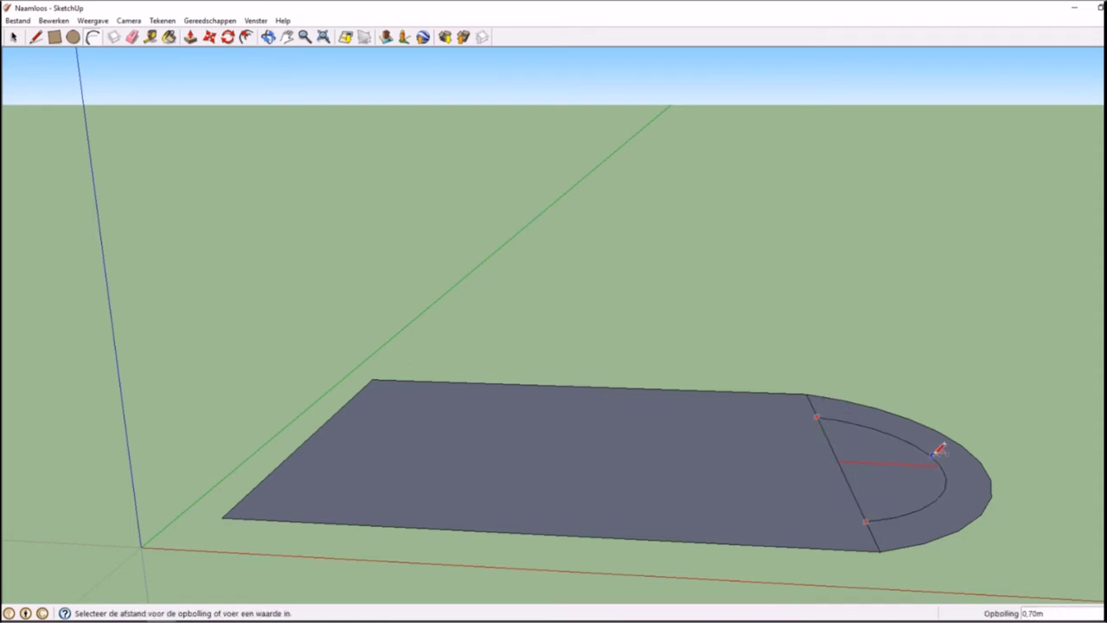
pyautogui.click(938, 452)
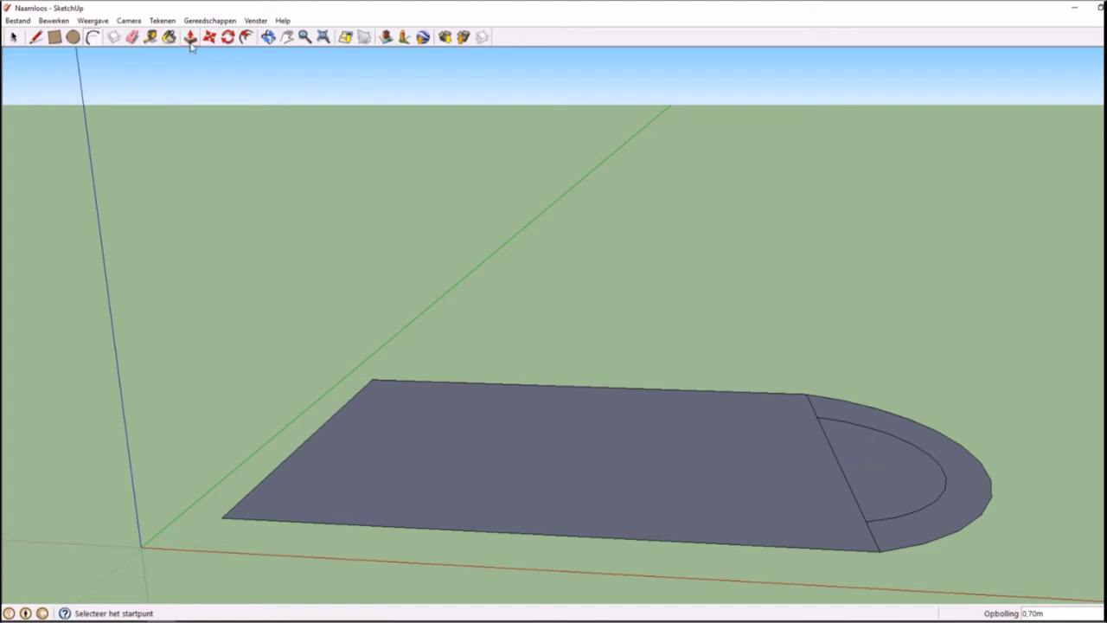
pyautogui.click(13, 37)
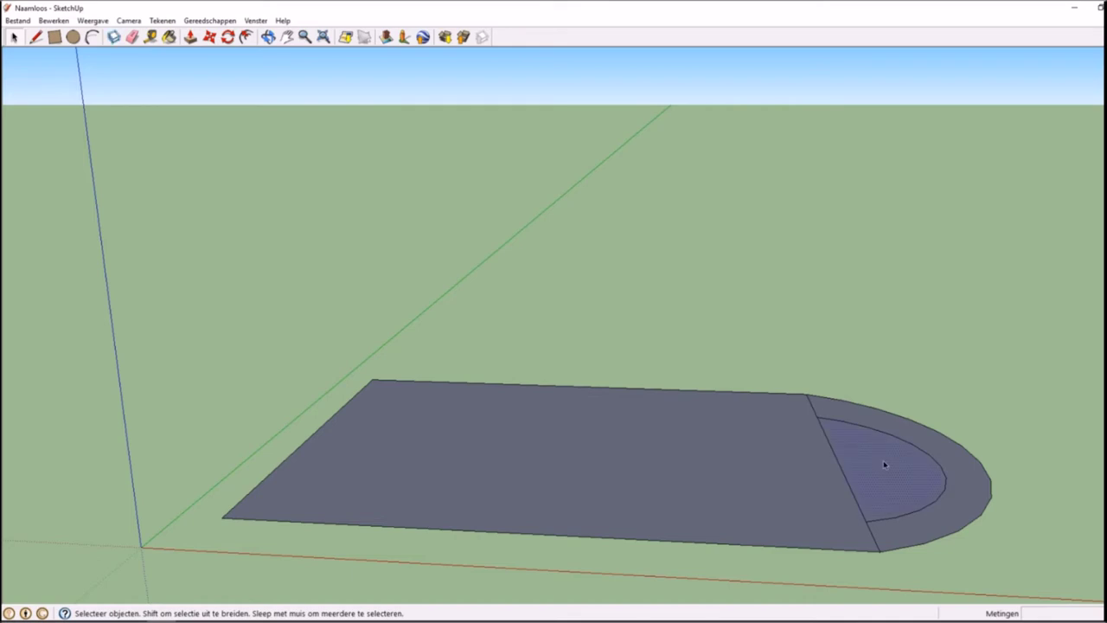
# Delete the inner half-circle face and the leftover dividing edge, leaving one keychain face.
pyautogui.press('Delete')
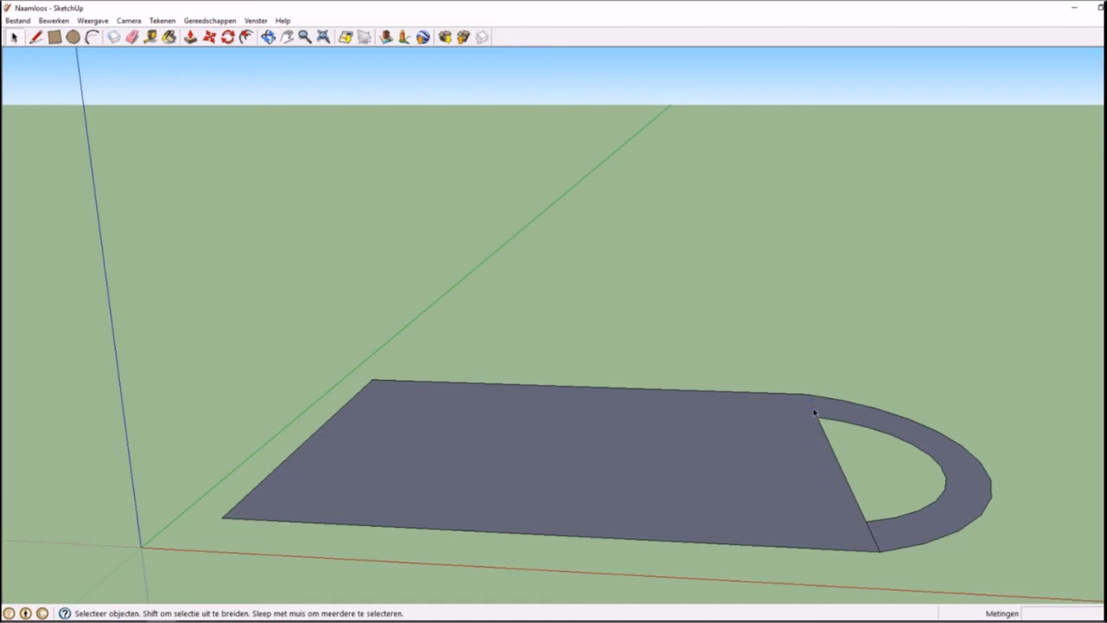
pyautogui.click(886, 524)
pyautogui.click(191, 37)
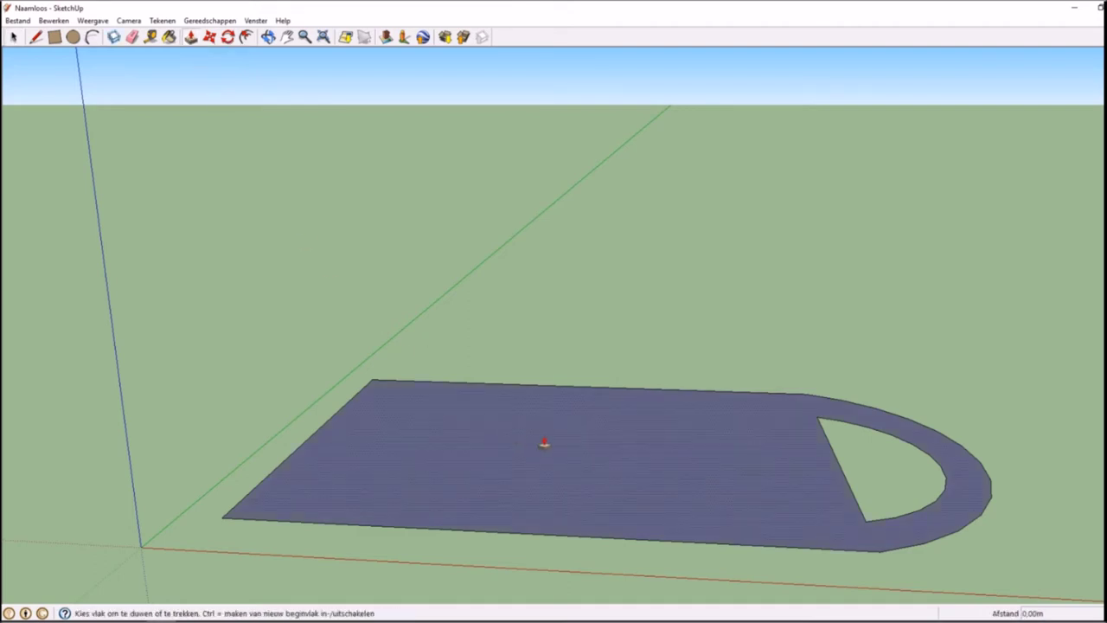
# Pull the keychain outline up into a slab about 0.37 m thick.
pyautogui.moveTo(543, 443); pyautogui.dragTo(541, 393)
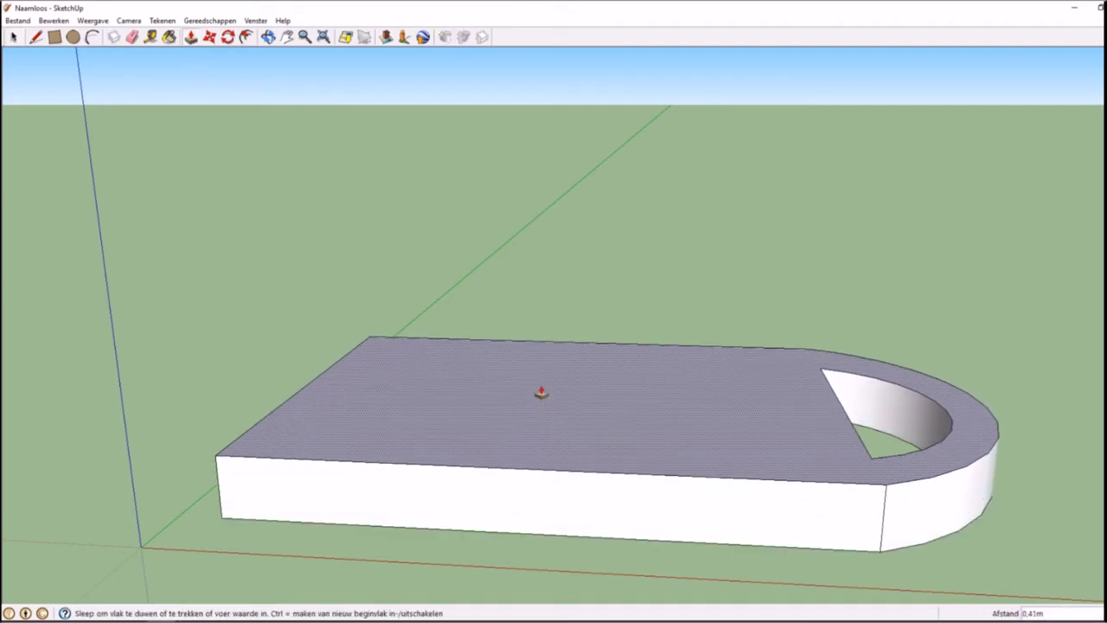
pyautogui.moveTo(541, 393); pyautogui.dragTo(541, 399)
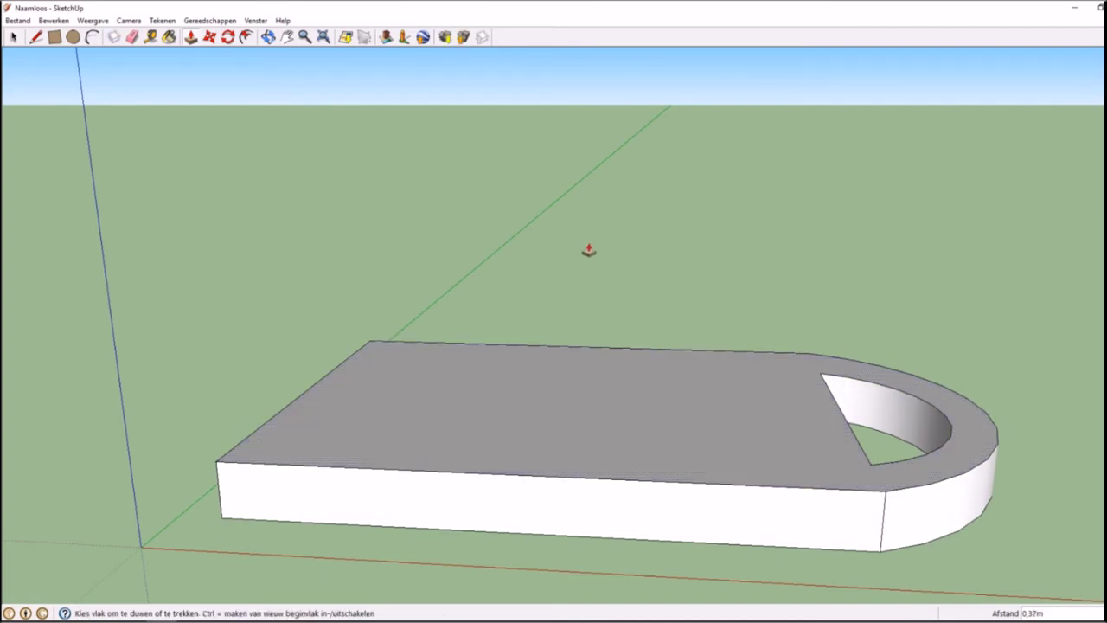
pyautogui.moveTo(589, 242); pyautogui.dragTo(611, 368, button='middle')
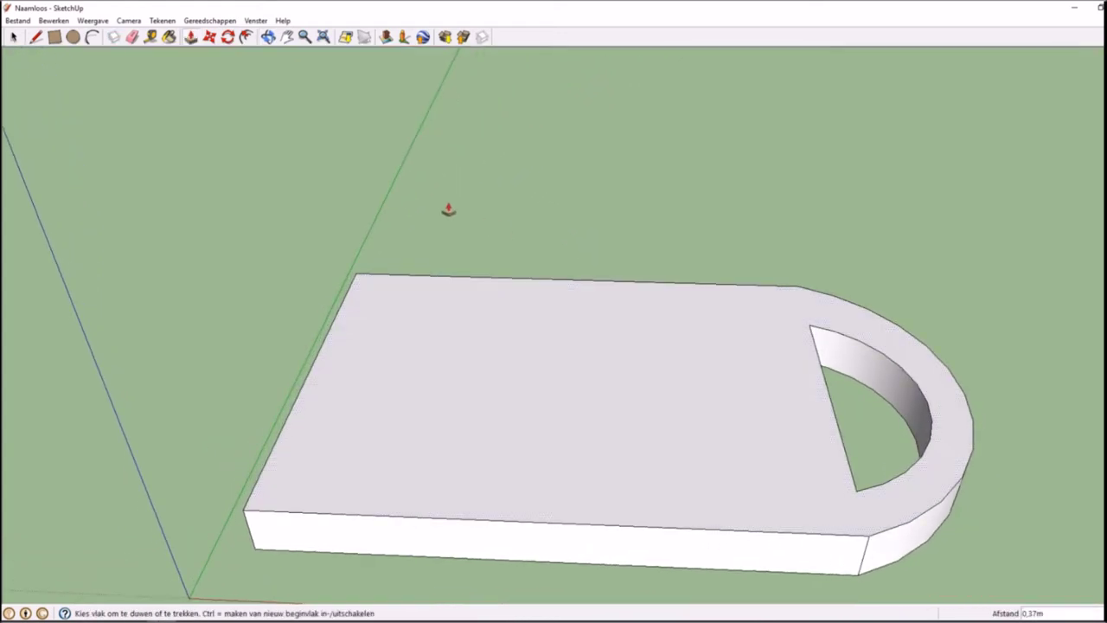
pyautogui.click(72, 38)
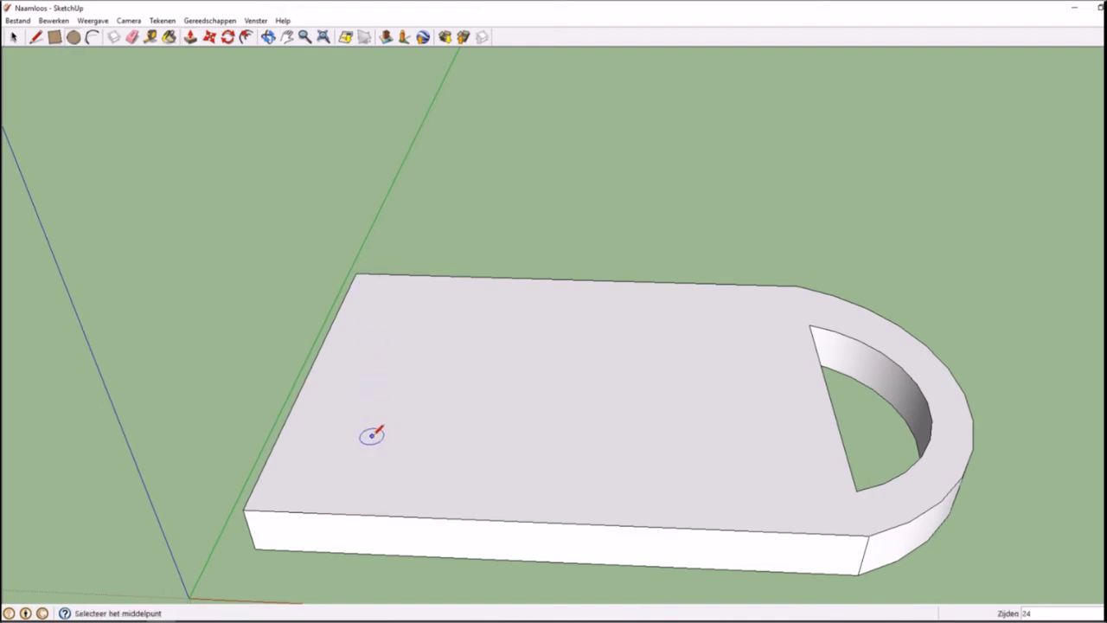
# Draw two concentric circles on the slab's left and raise the ring between them 0.16 m.
pyautogui.click(395, 413)
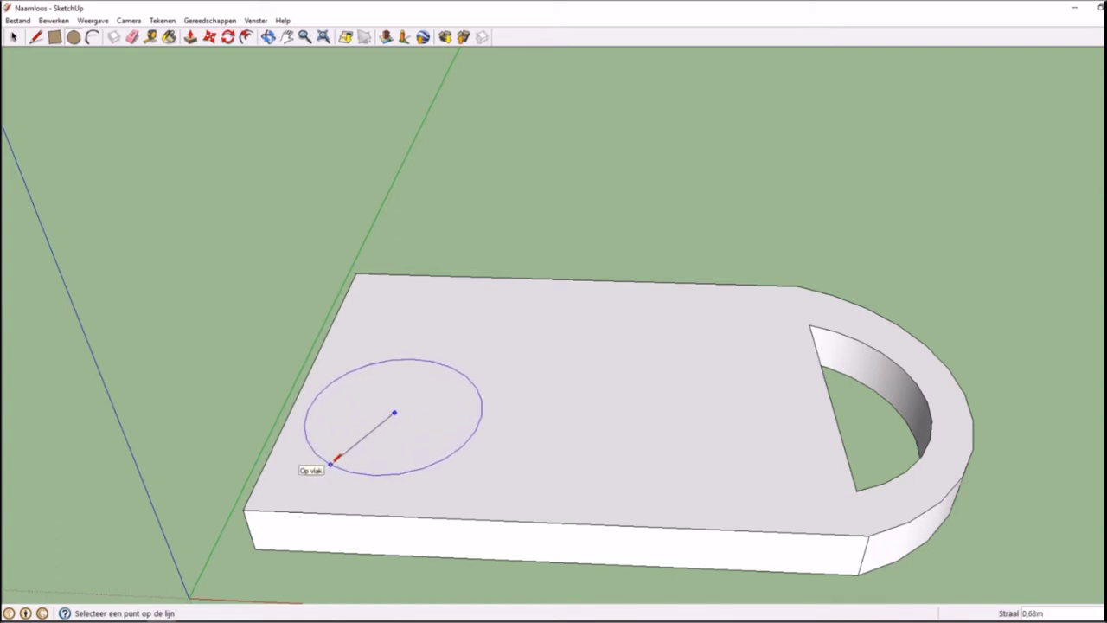
pyautogui.click(330, 465)
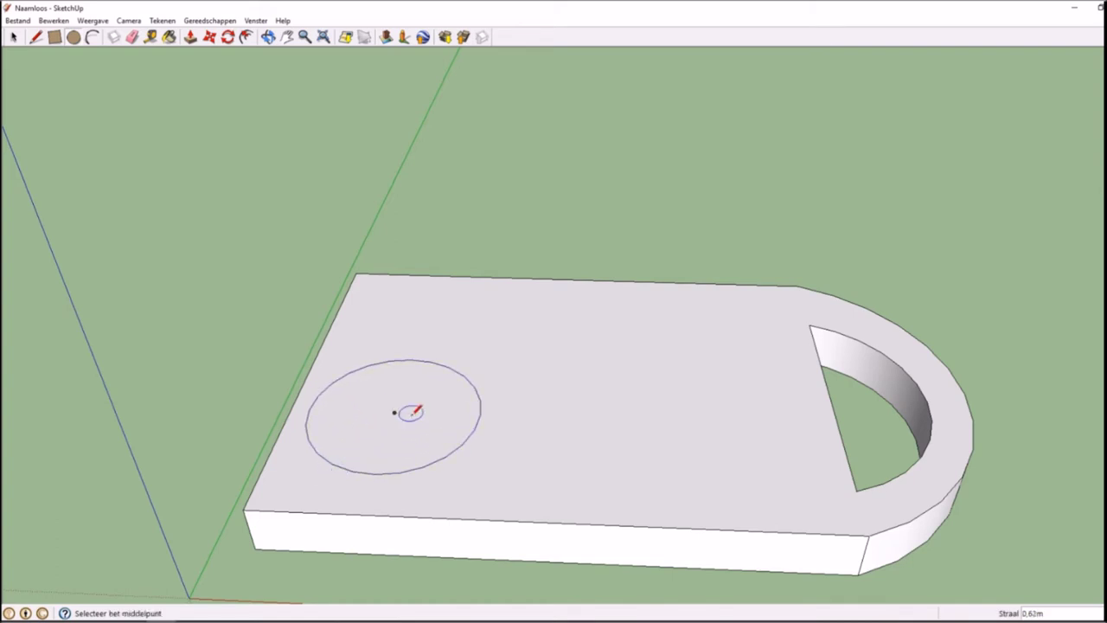
pyautogui.click(394, 413)
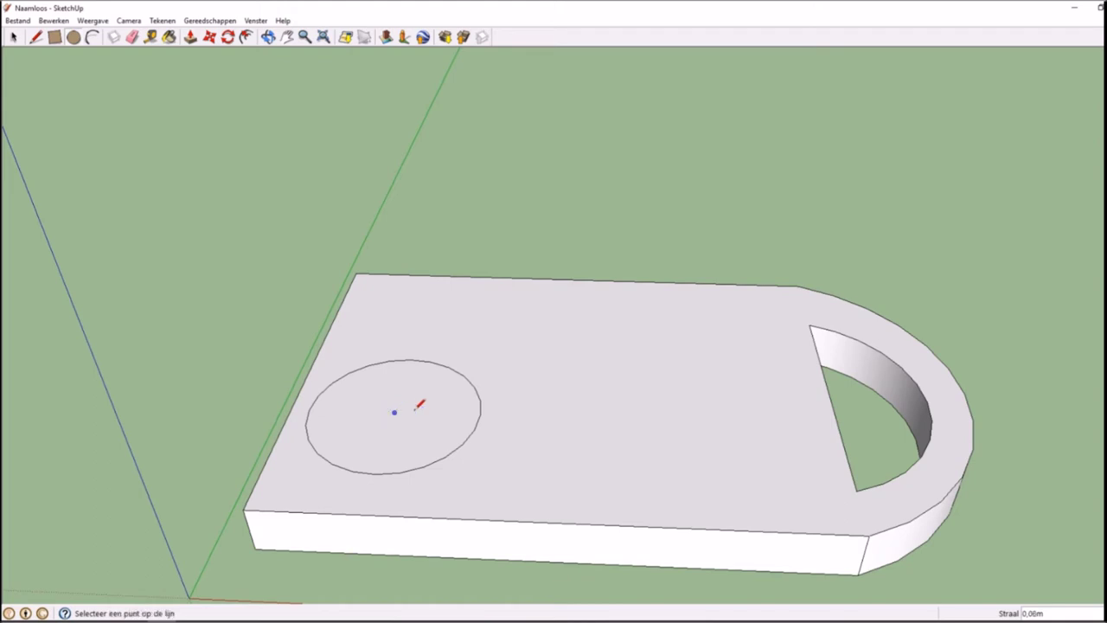
pyautogui.click(461, 415)
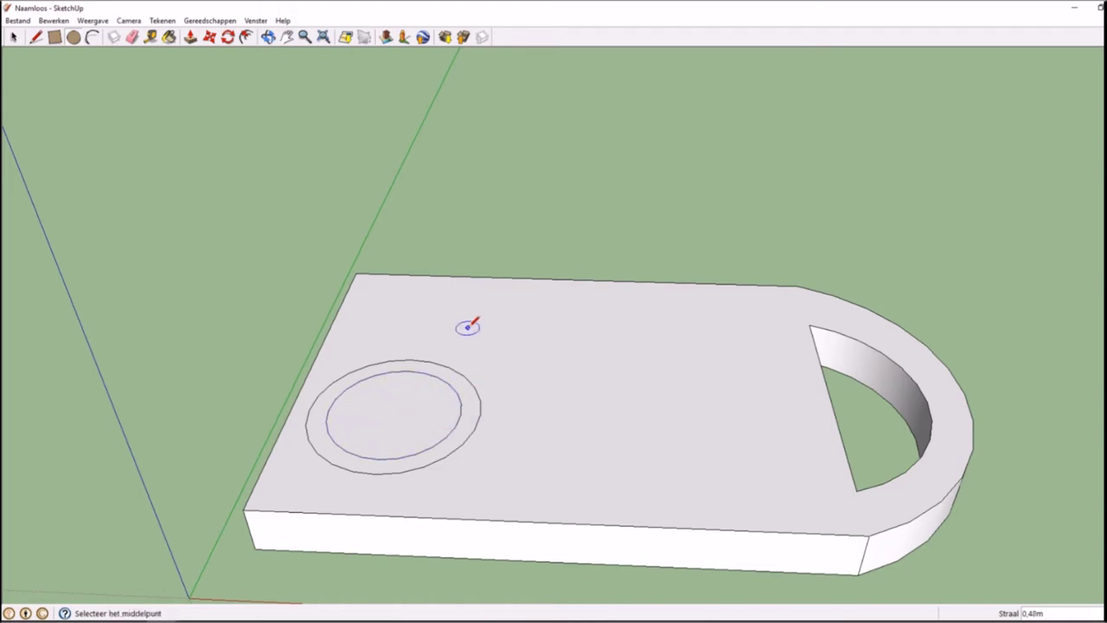
pyautogui.click(190, 37)
pyautogui.moveTo(475, 412); pyautogui.dragTo(480, 394)
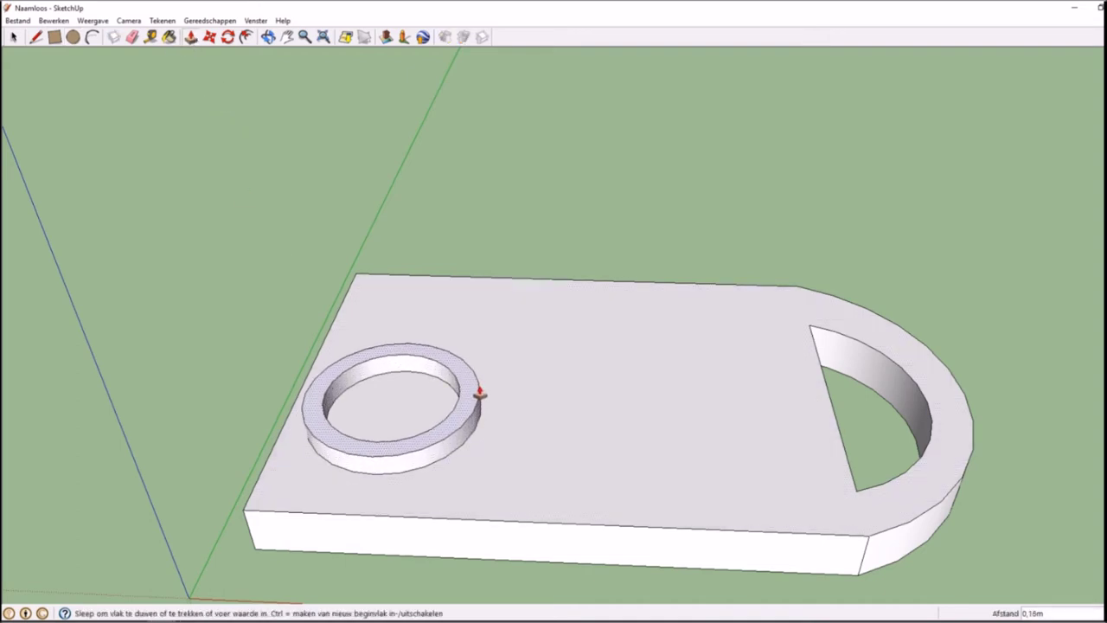
pyautogui.click(479, 394)
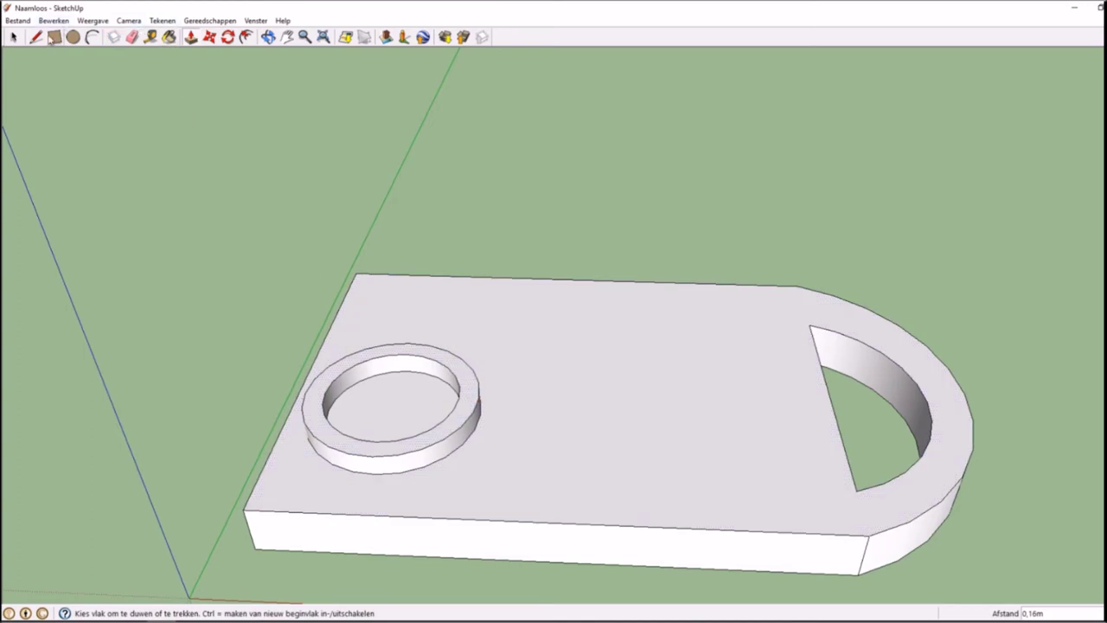
pyautogui.click(73, 37)
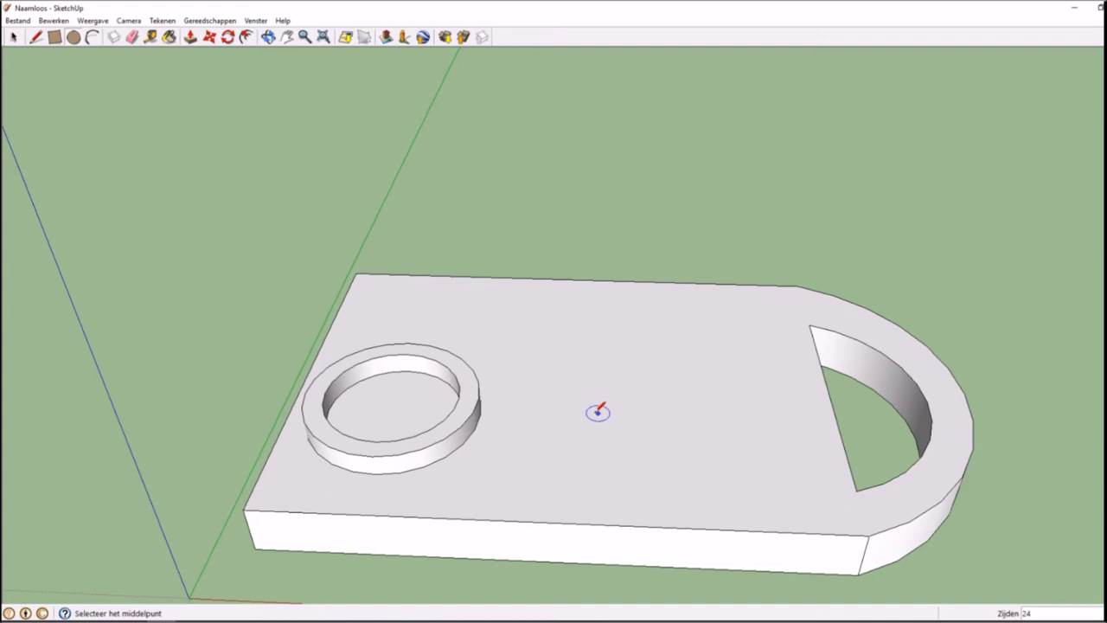
# Draw the middle wheel circle at the slab centre, undoing the stray overlapping circle.
pyautogui.click(611, 414)
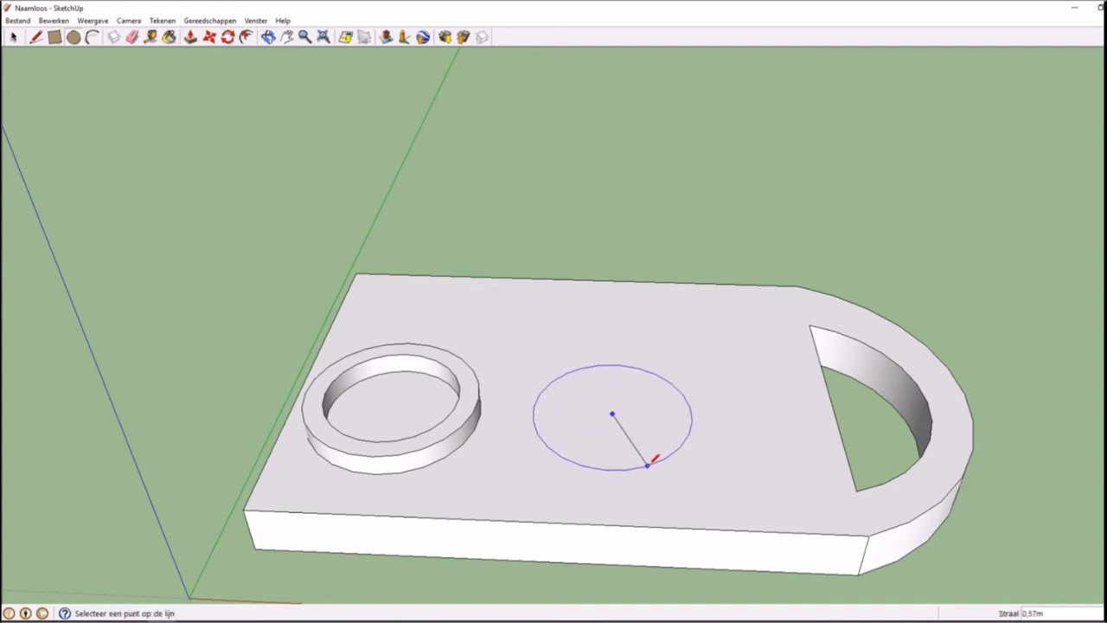
pyautogui.click(647, 468)
pyautogui.click(648, 468)
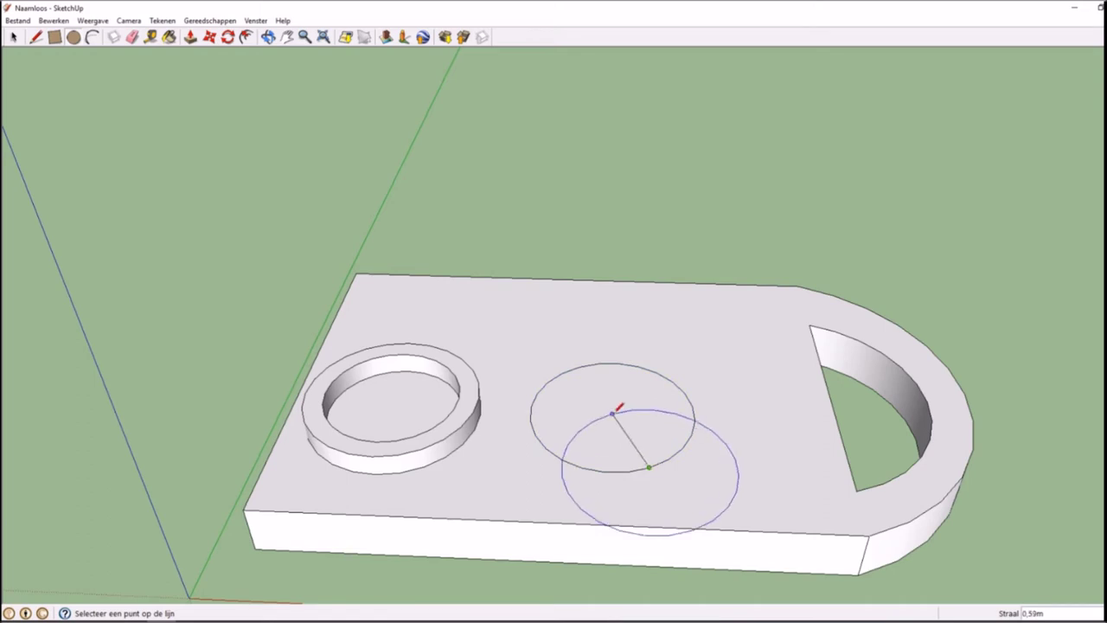
pyautogui.click(613, 414)
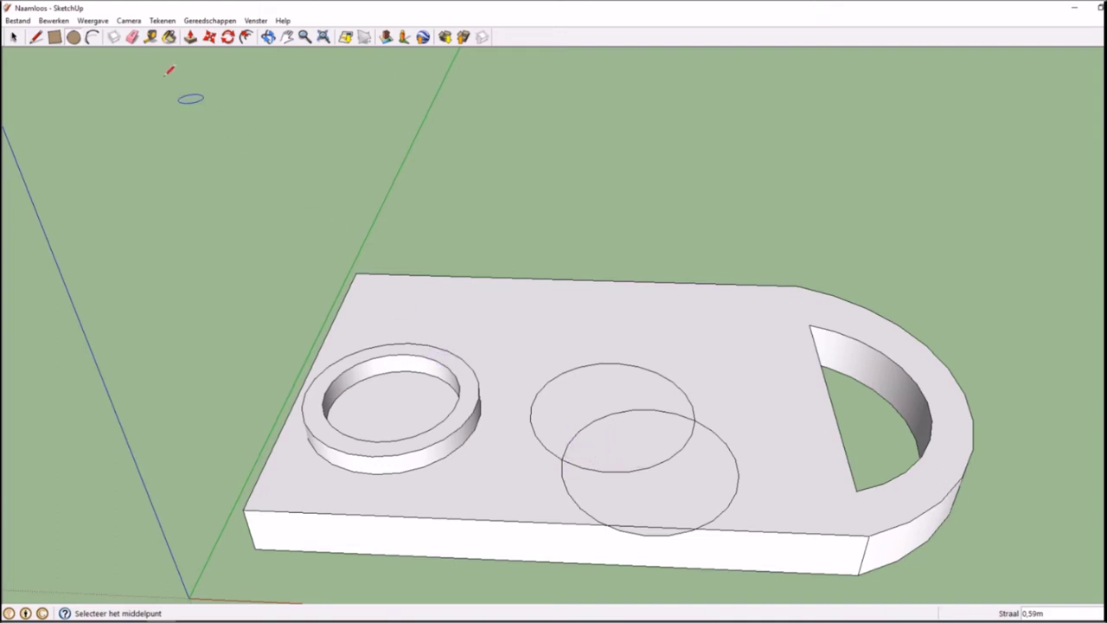
pyautogui.click(54, 20)
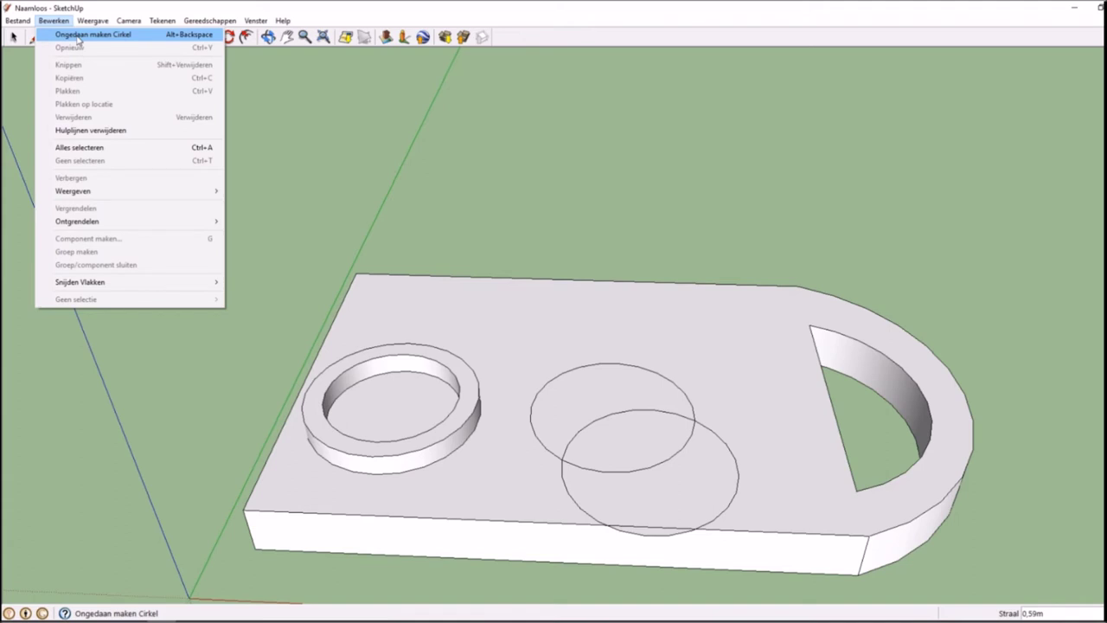
pyautogui.click(78, 35)
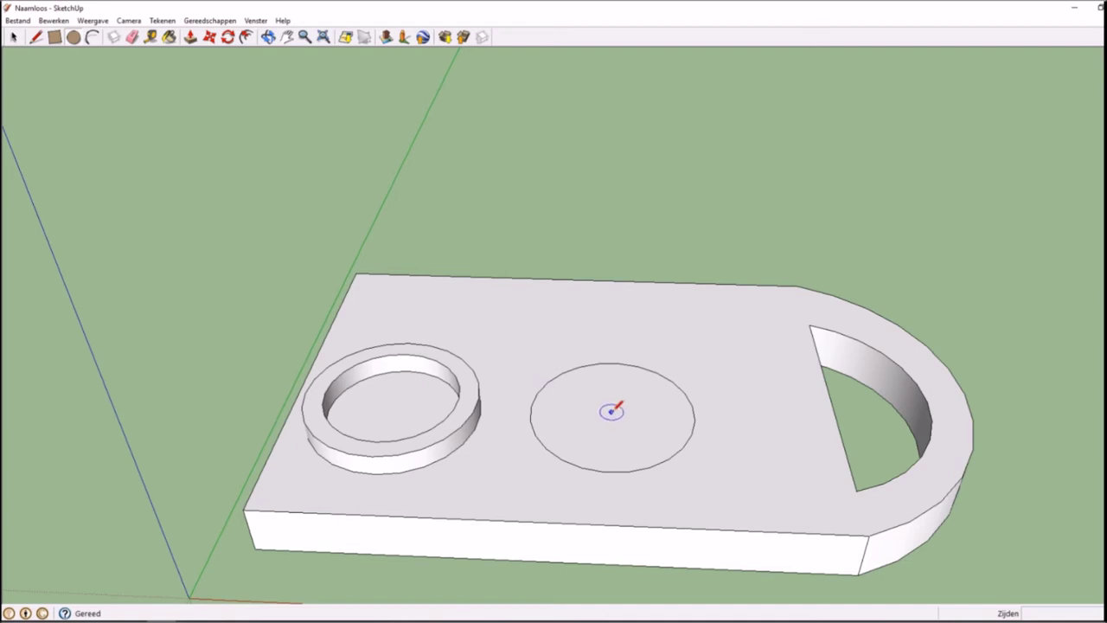
pyautogui.click(610, 412)
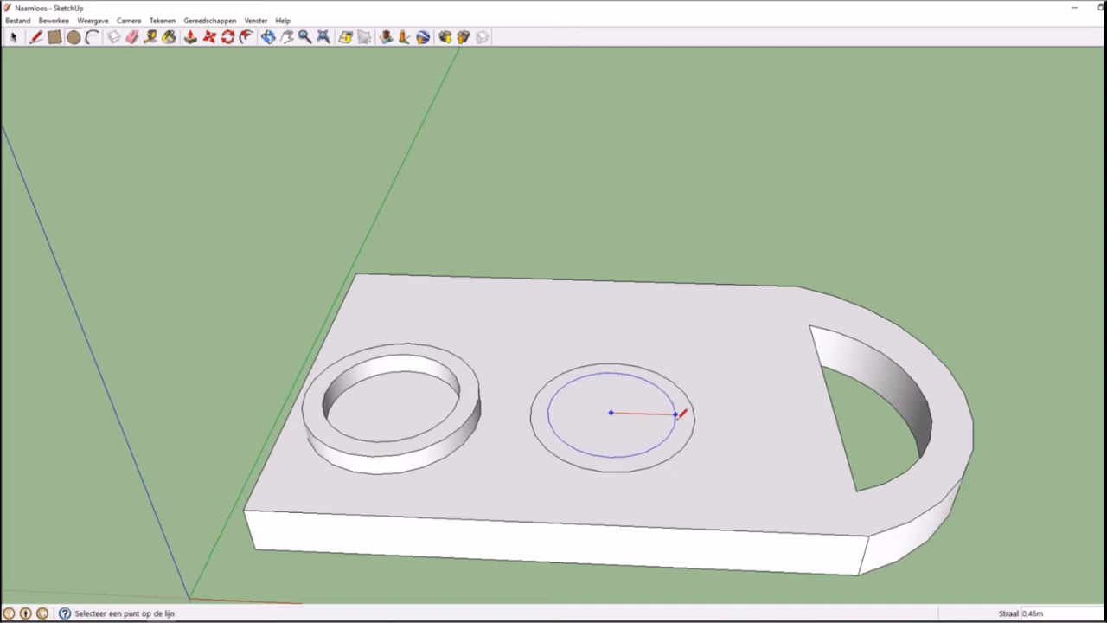
# Size the concentric inner circle to form the middle ring and raise it 0.10 m.
pyautogui.click(679, 415)
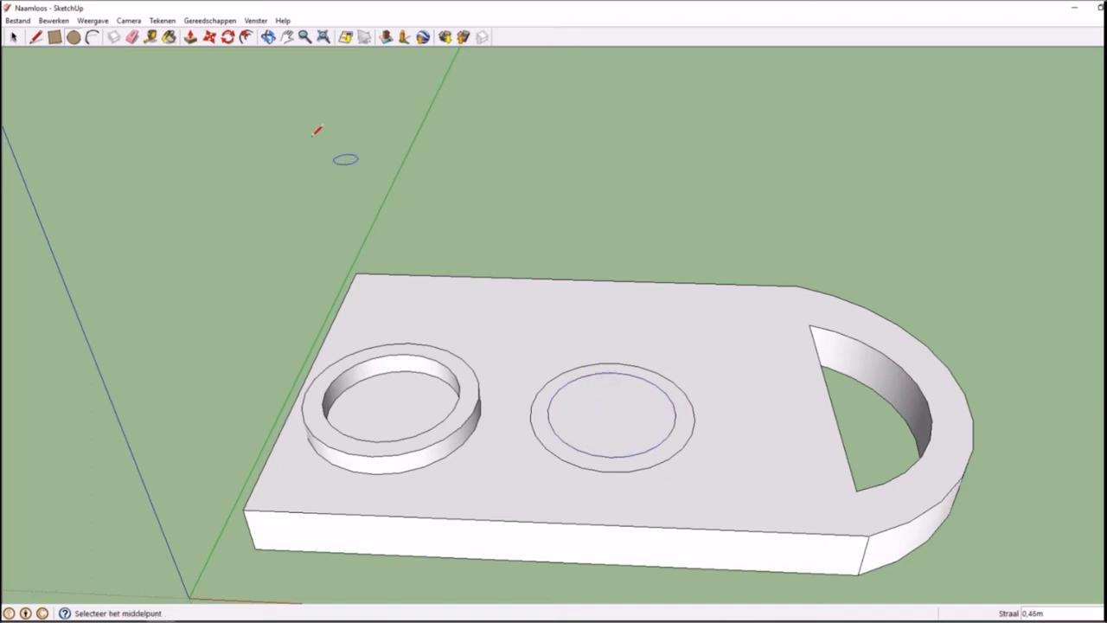
pyautogui.click(113, 36)
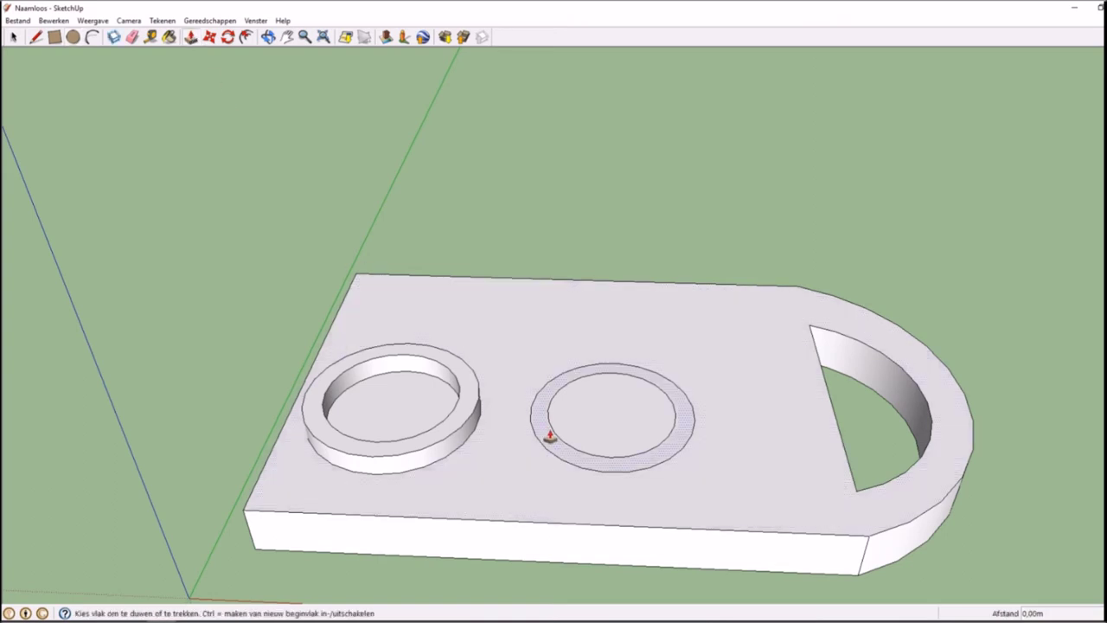
pyautogui.moveTo(550, 443); pyautogui.dragTo(553, 431)
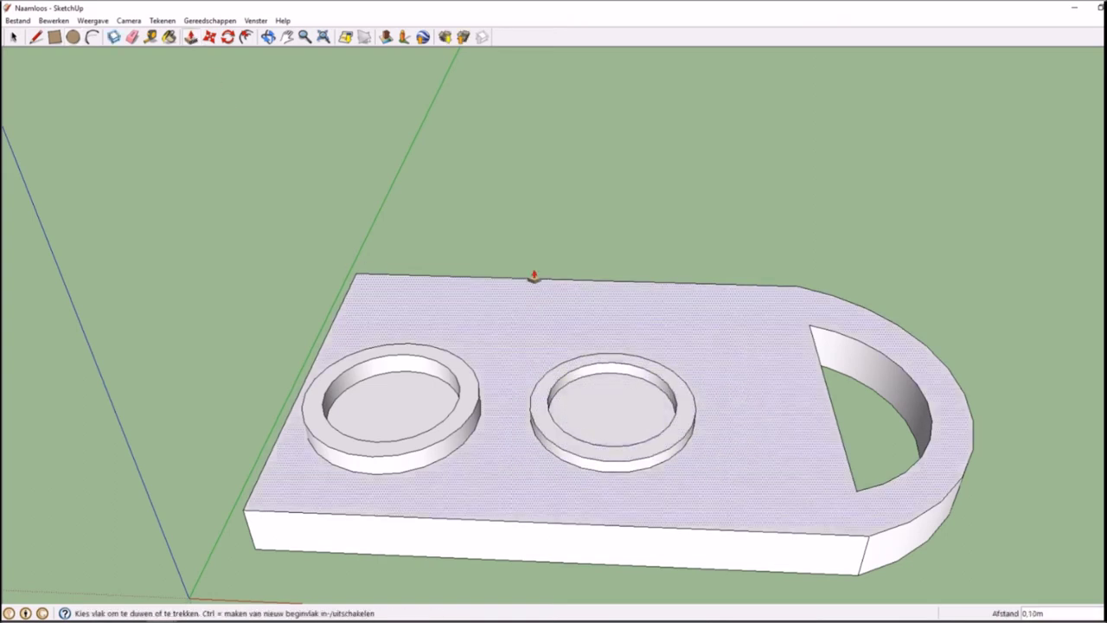
pyautogui.moveTo(531, 228); pyautogui.dragTo(550, 457, button='middle')
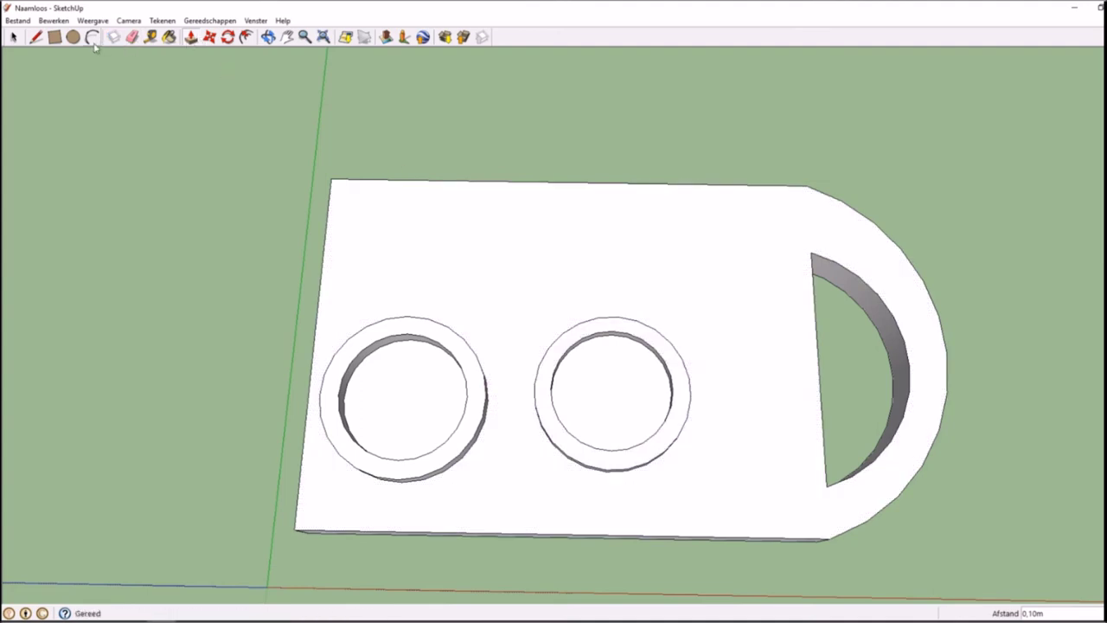
# Draw the outer frame triangle between the two wheel rings.
pyautogui.click(36, 38)
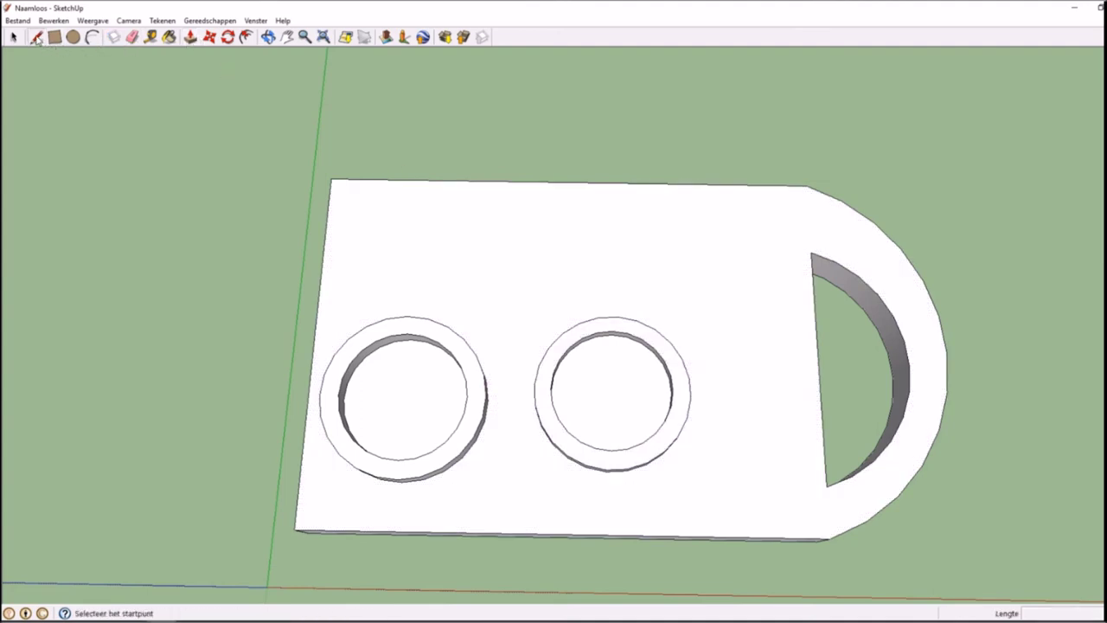
pyautogui.click(460, 294)
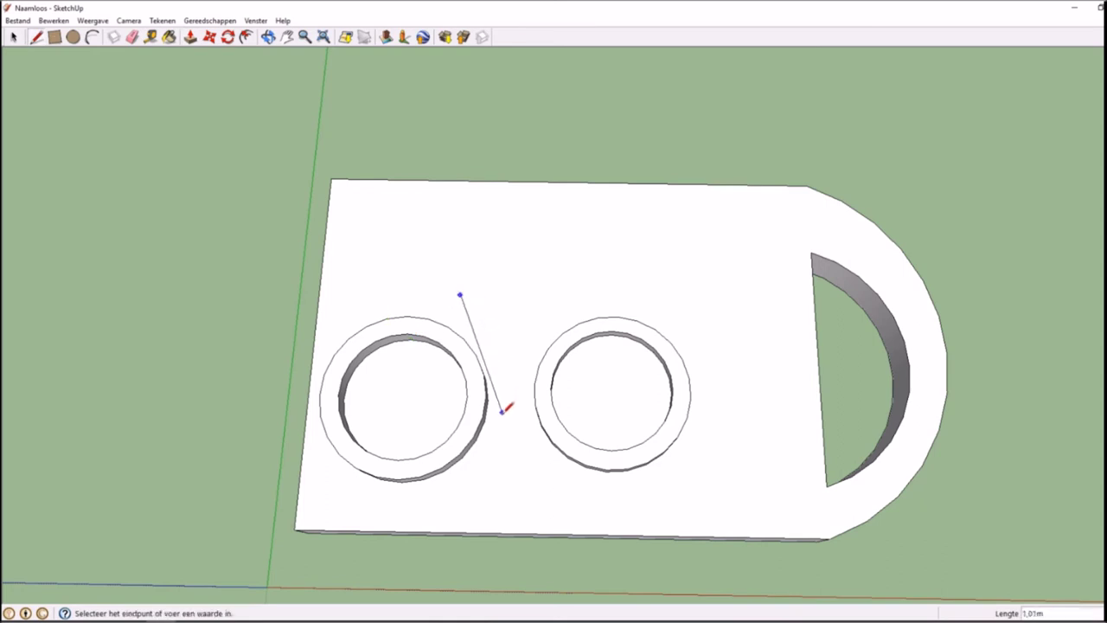
pyautogui.click(503, 417)
pyautogui.press('Escape')
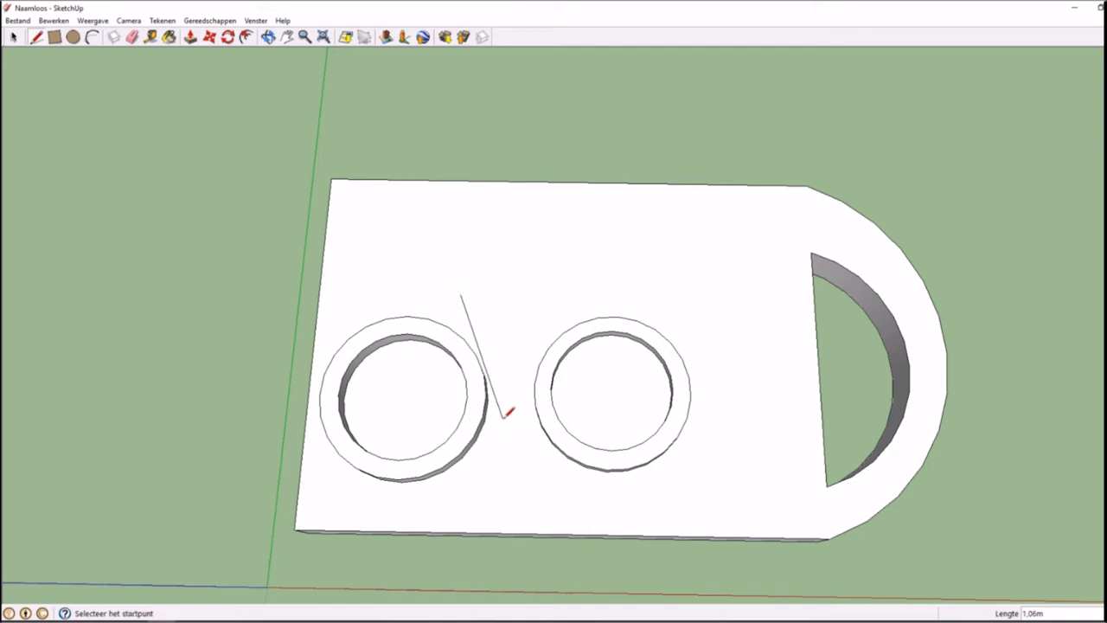
pyautogui.click(503, 418)
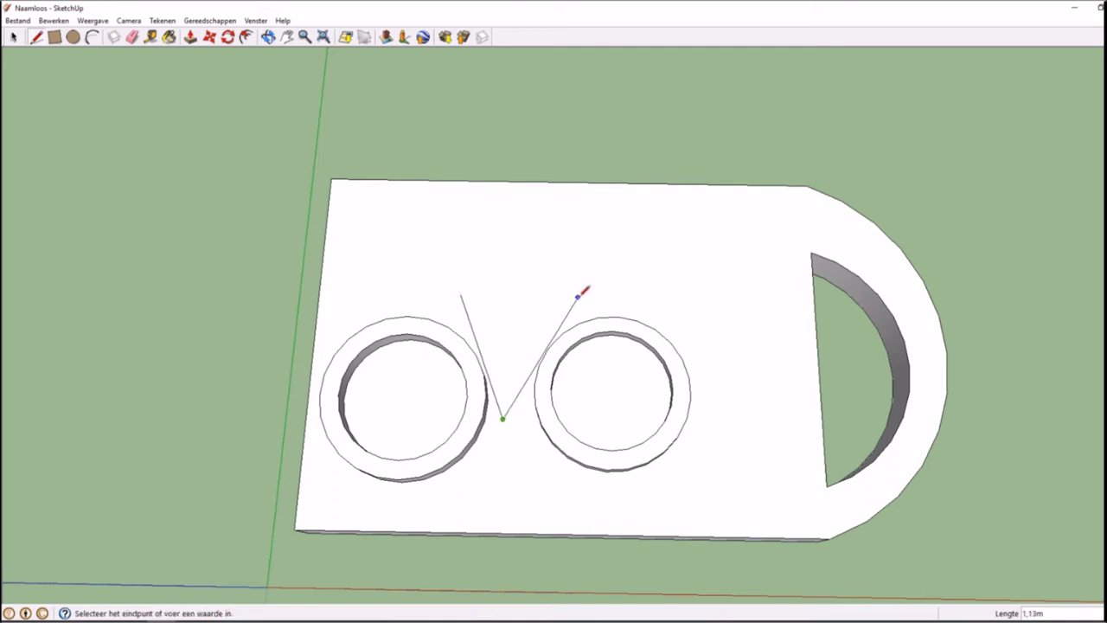
pyautogui.click(578, 298)
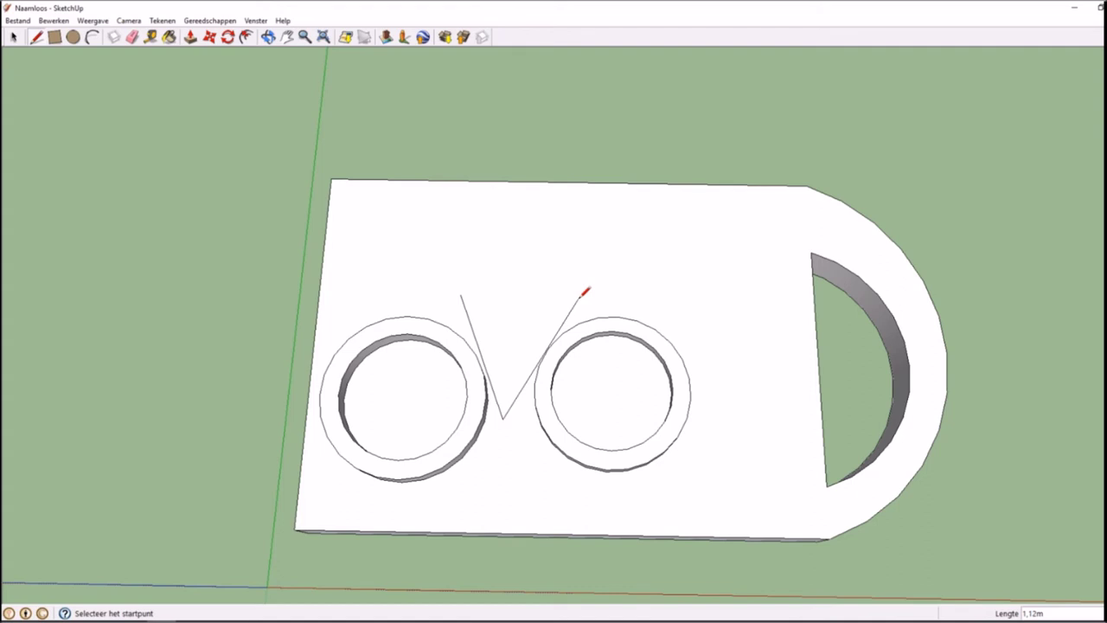
pyautogui.click(466, 287)
# Draw a smaller triangle inside the frame triangle.
pyautogui.click(478, 310)
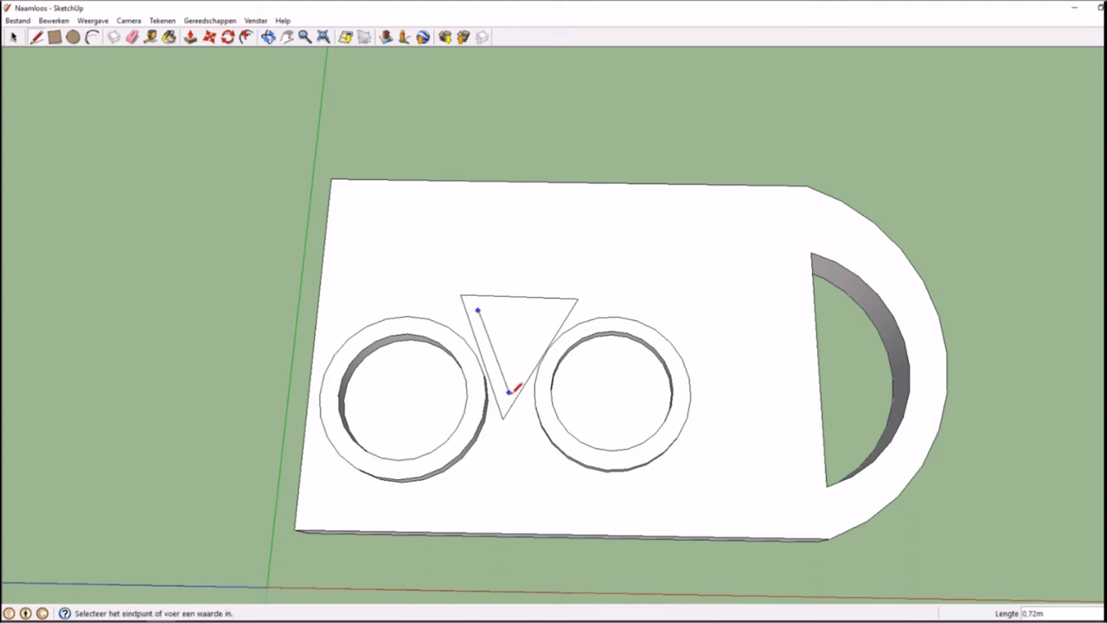
pyautogui.click(507, 395)
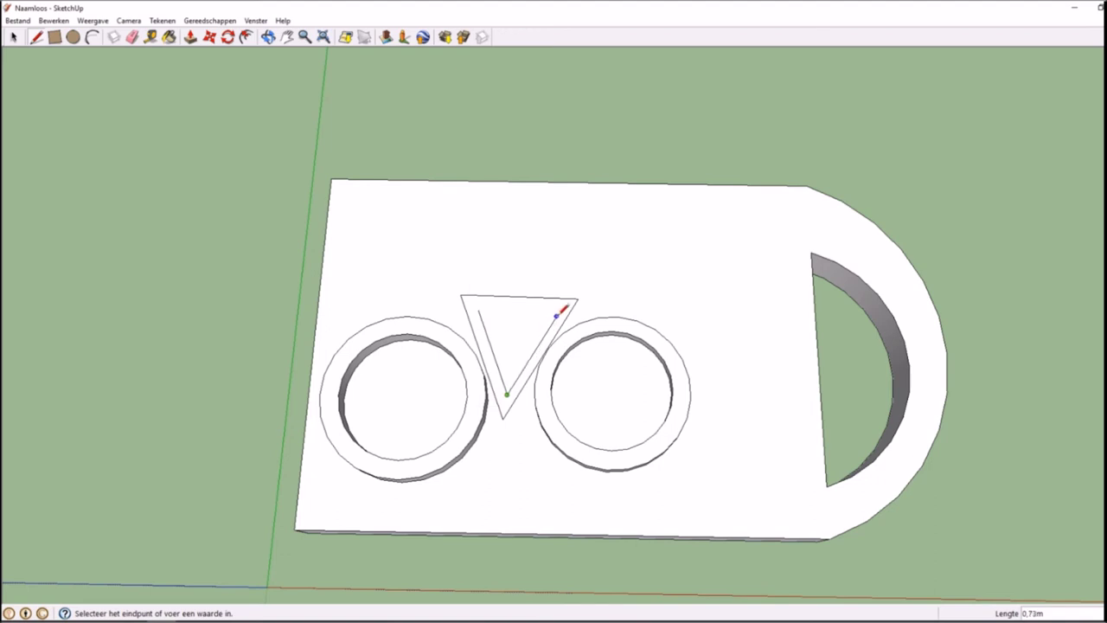
pyautogui.click(556, 317)
pyautogui.click(481, 308)
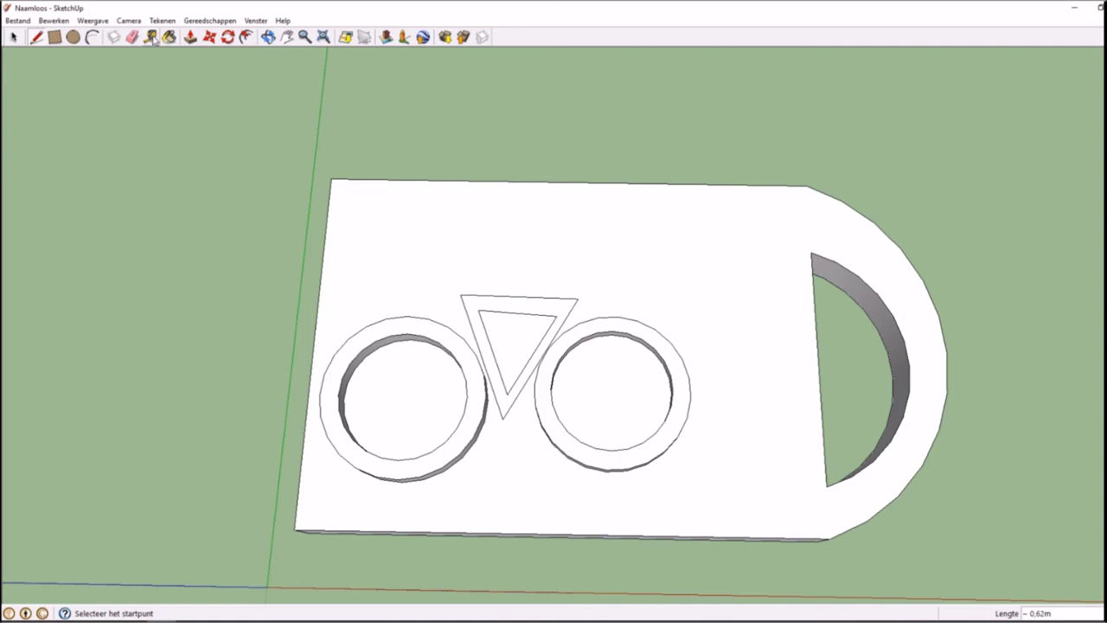
pyautogui.moveTo(285, 169); pyautogui.dragTo(299, 57, button='middle')
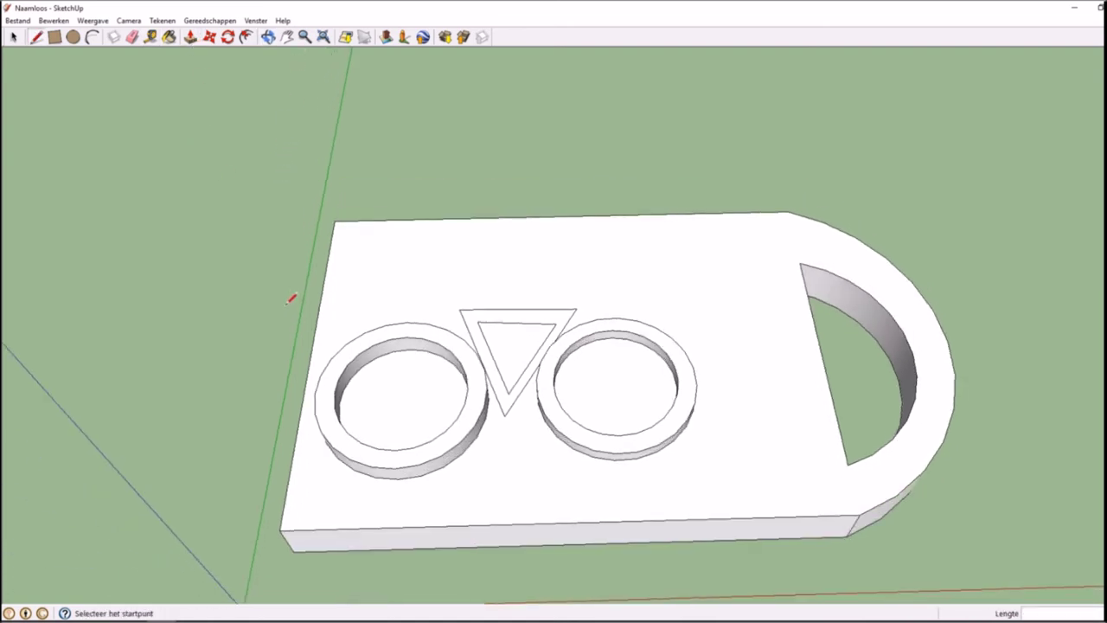
# Raise the triangular frame border 0,10 m to match the wheel rims.
pyautogui.moveTo(291, 298); pyautogui.dragTo(266, 189, button='middle')
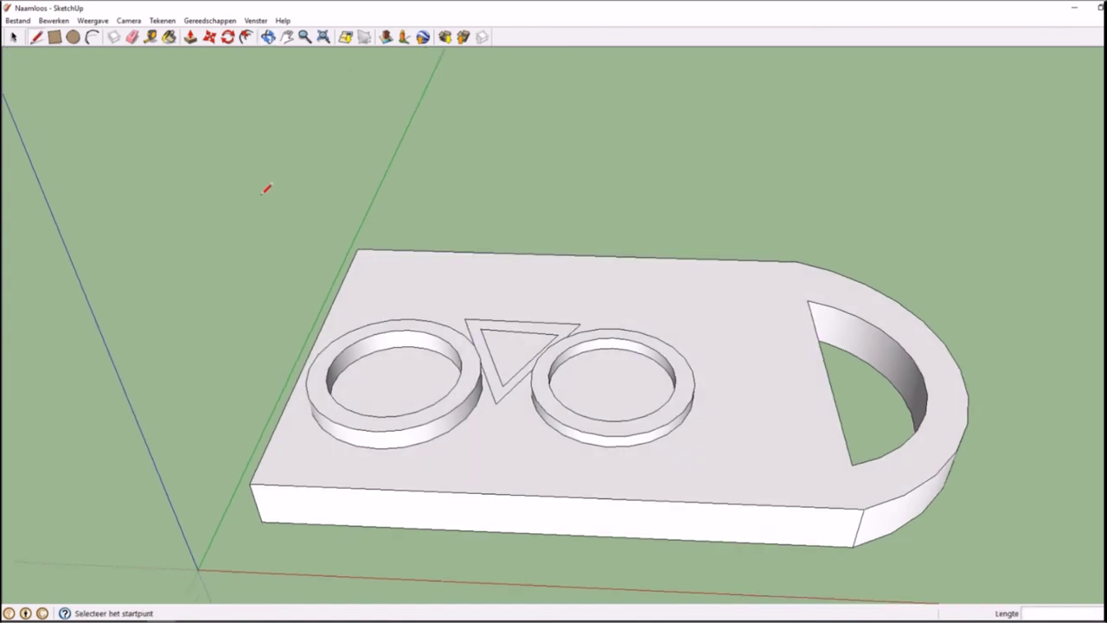
pyautogui.click(190, 36)
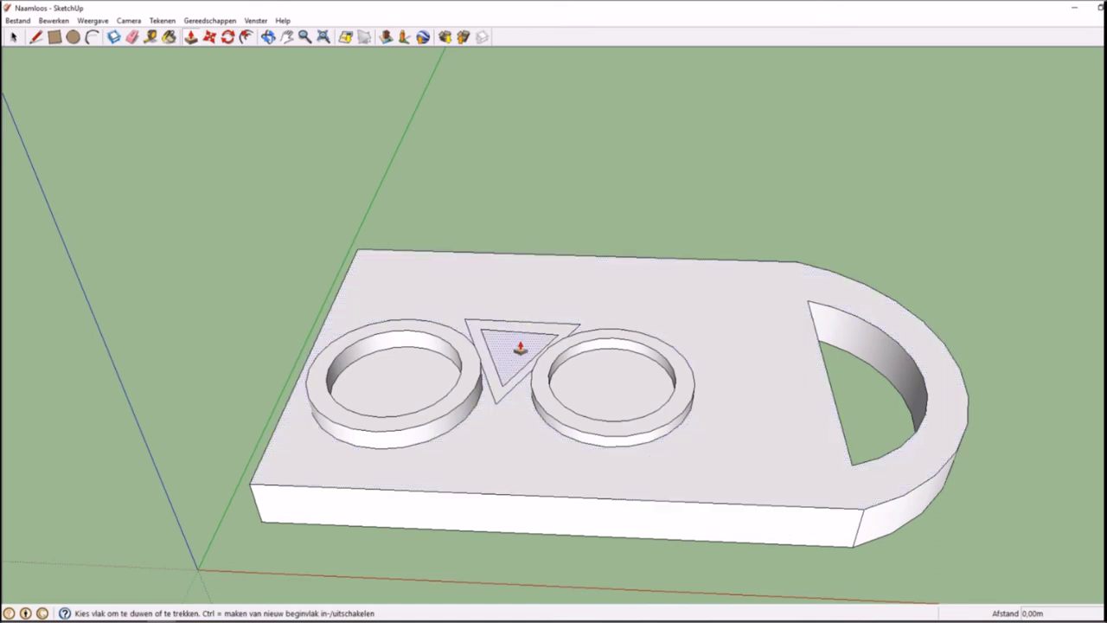
pyautogui.click(527, 336)
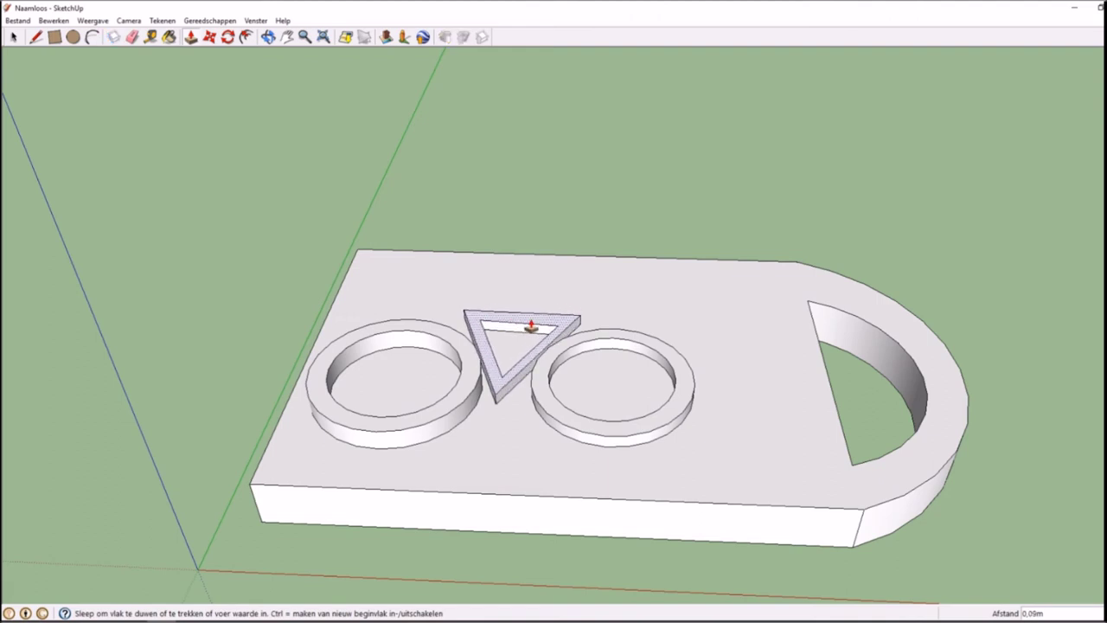
pyautogui.click(532, 325)
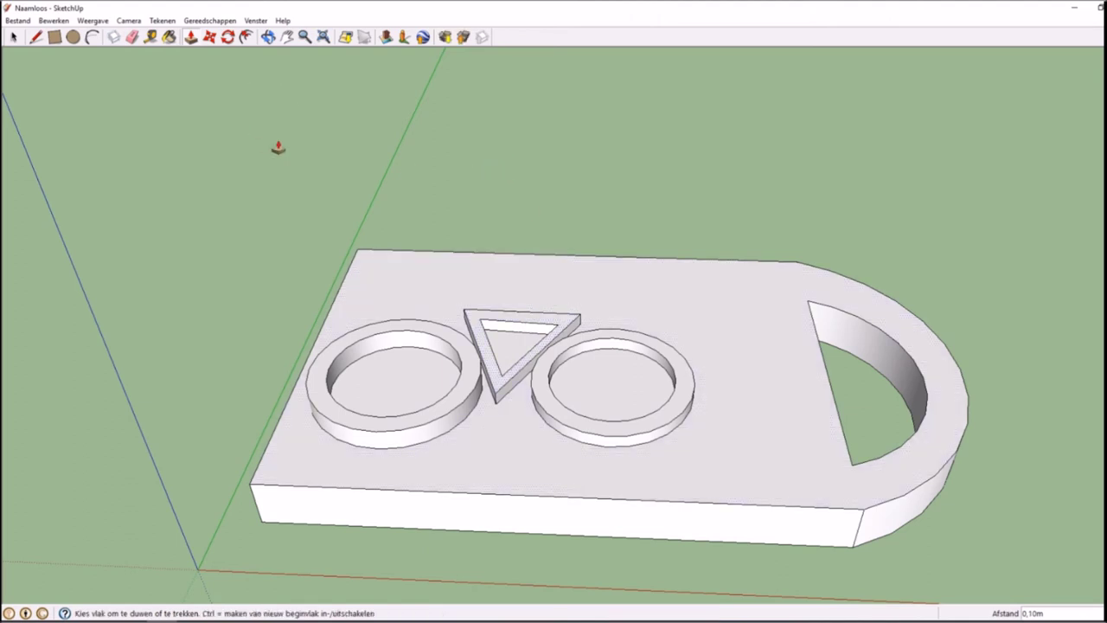
pyautogui.moveTo(282, 187); pyautogui.dragTo(285, 390, button='middle')
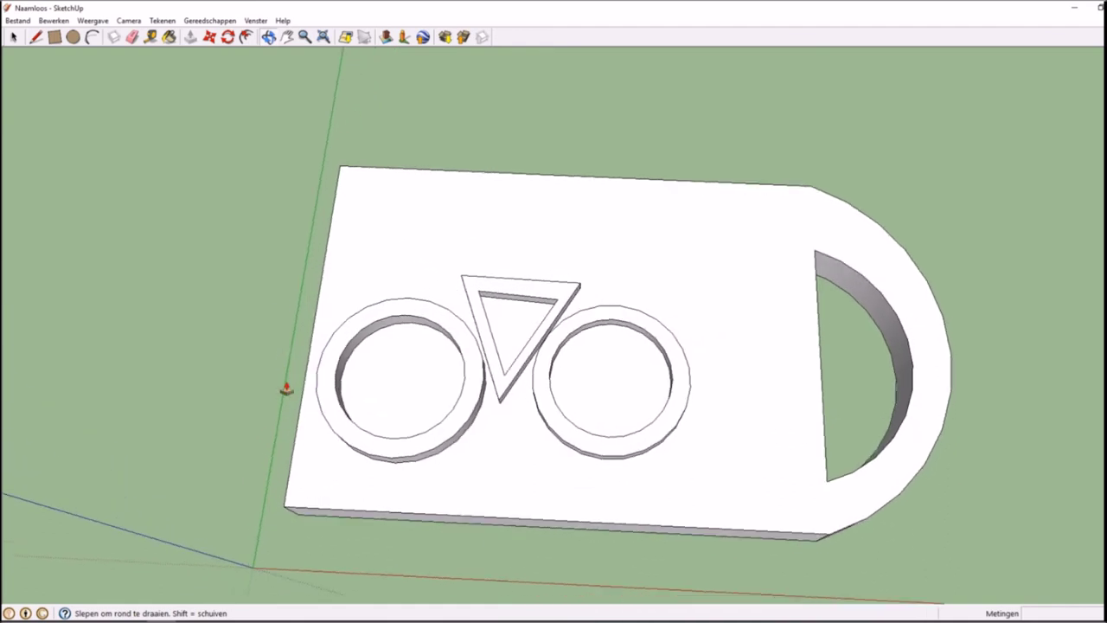
# Outline a fork from the right wheel's centre up to an angled handlebar and back down.
pyautogui.click(36, 38)
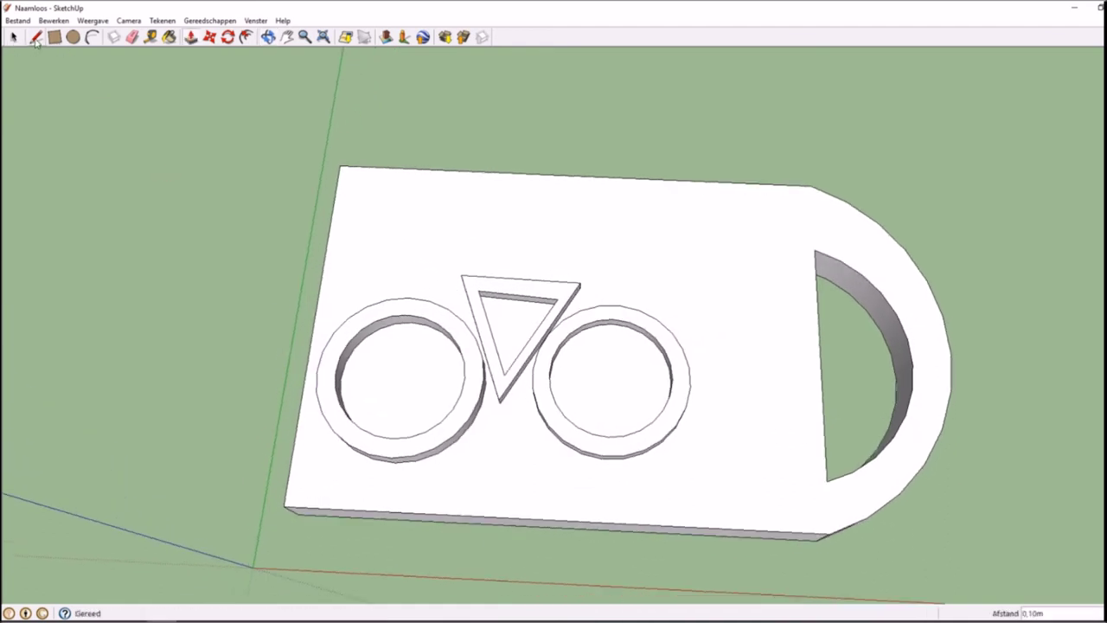
pyautogui.click(616, 380)
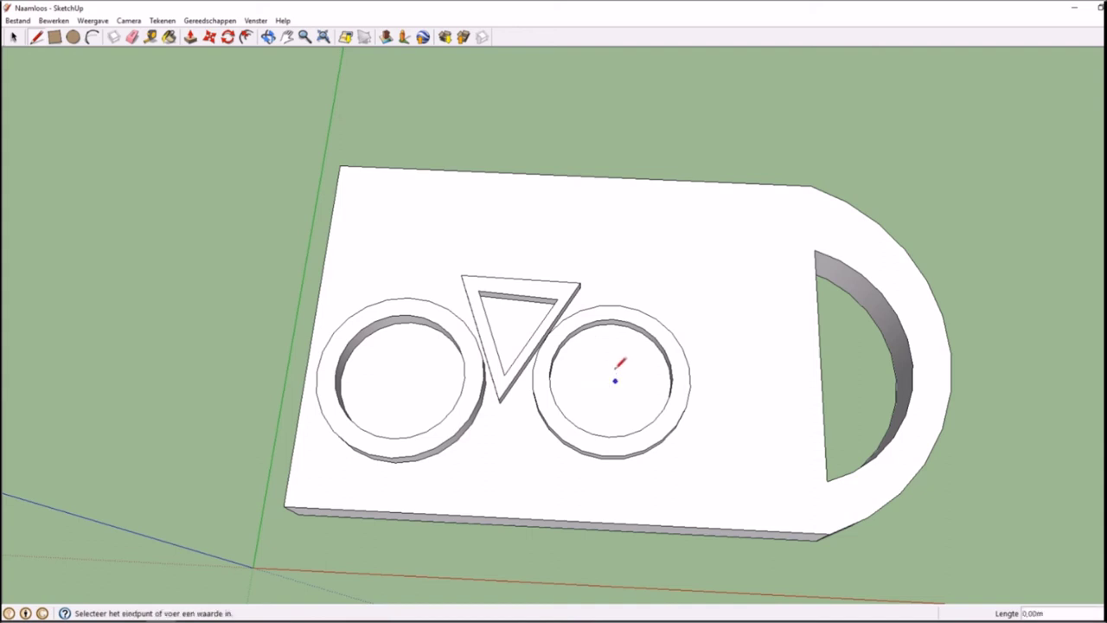
pyautogui.doubleClick(595, 247)
pyautogui.click(596, 247)
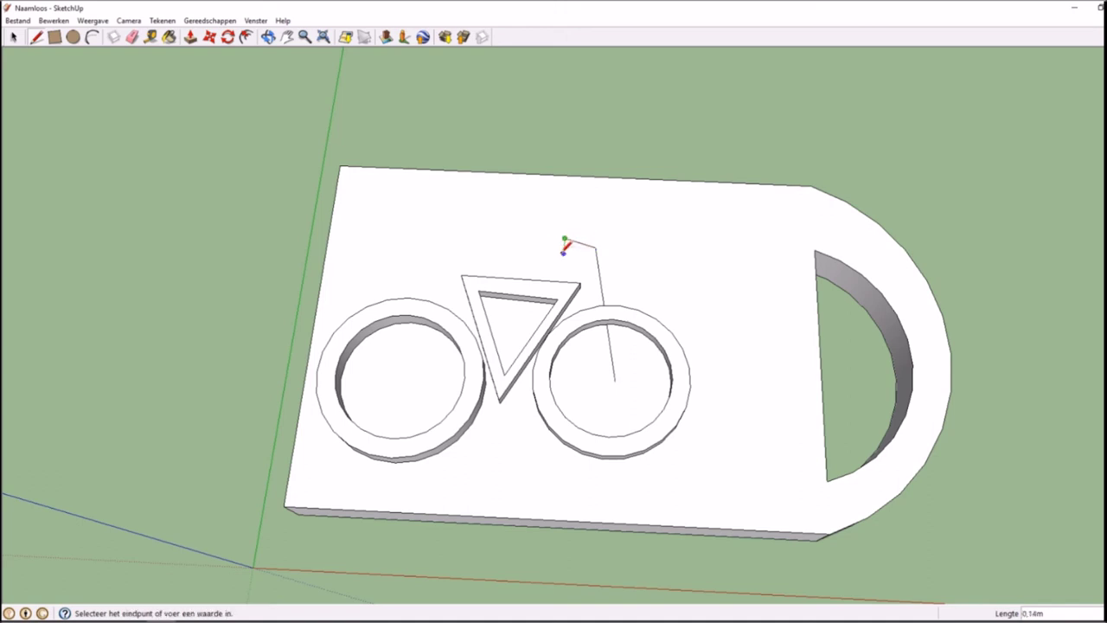
pyautogui.click(566, 243)
pyautogui.click(567, 244)
pyautogui.click(585, 261)
pyautogui.click(585, 262)
pyautogui.click(606, 377)
pyautogui.click(608, 376)
pyautogui.click(613, 380)
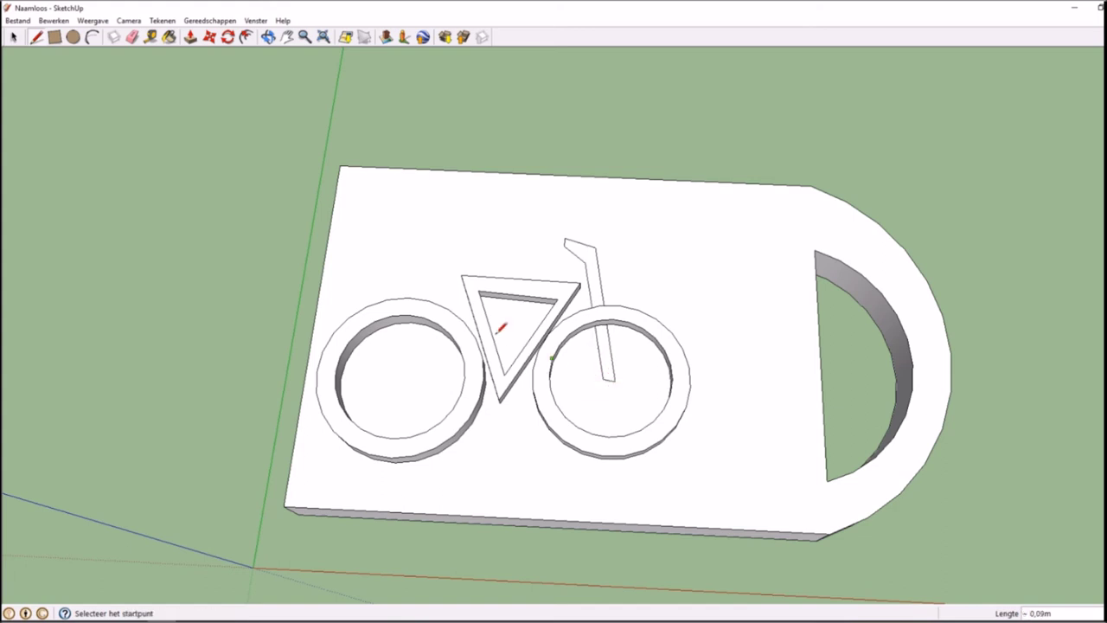
# Raise the handlebar and fork faces about 0,10 m each, then orbit to check the relief.
pyautogui.click(191, 38)
pyautogui.click(594, 270)
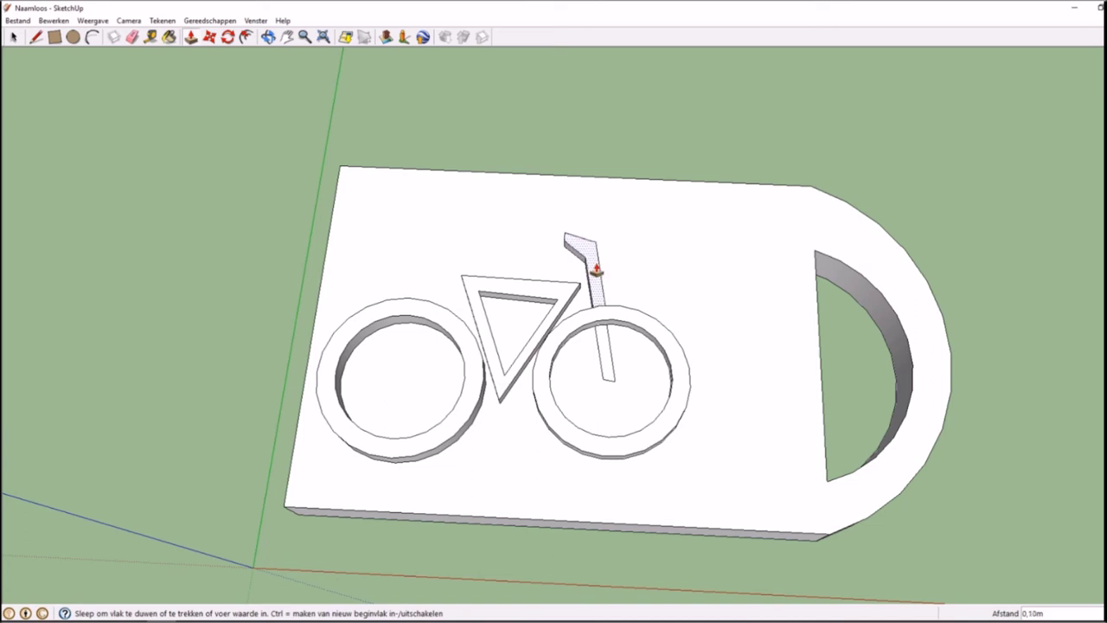
pyautogui.click(596, 275)
pyautogui.click(605, 355)
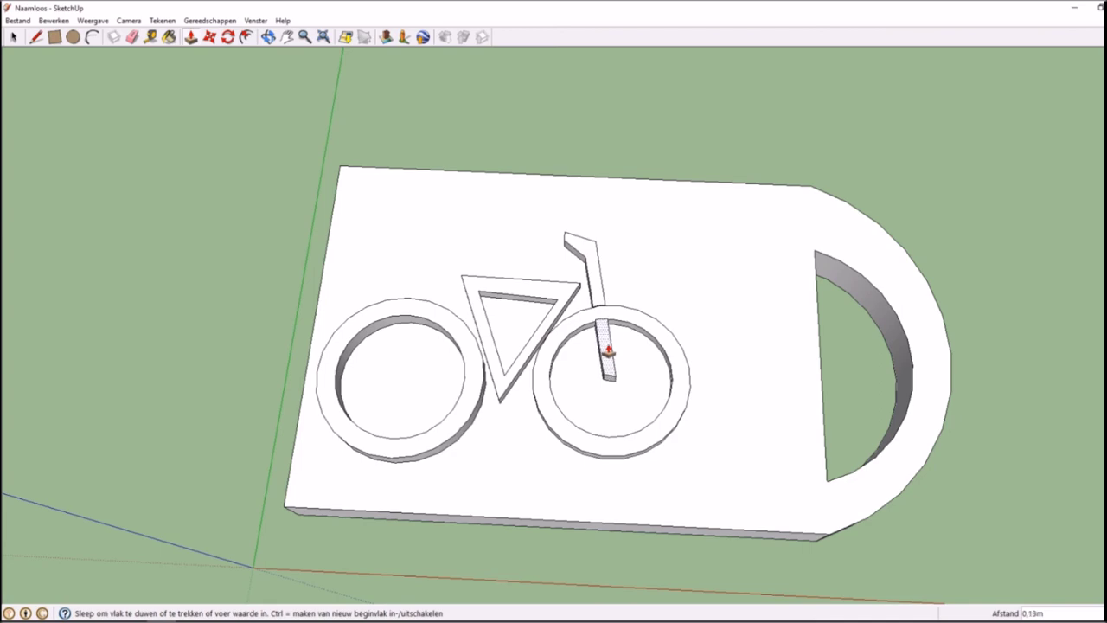
pyautogui.click(609, 353)
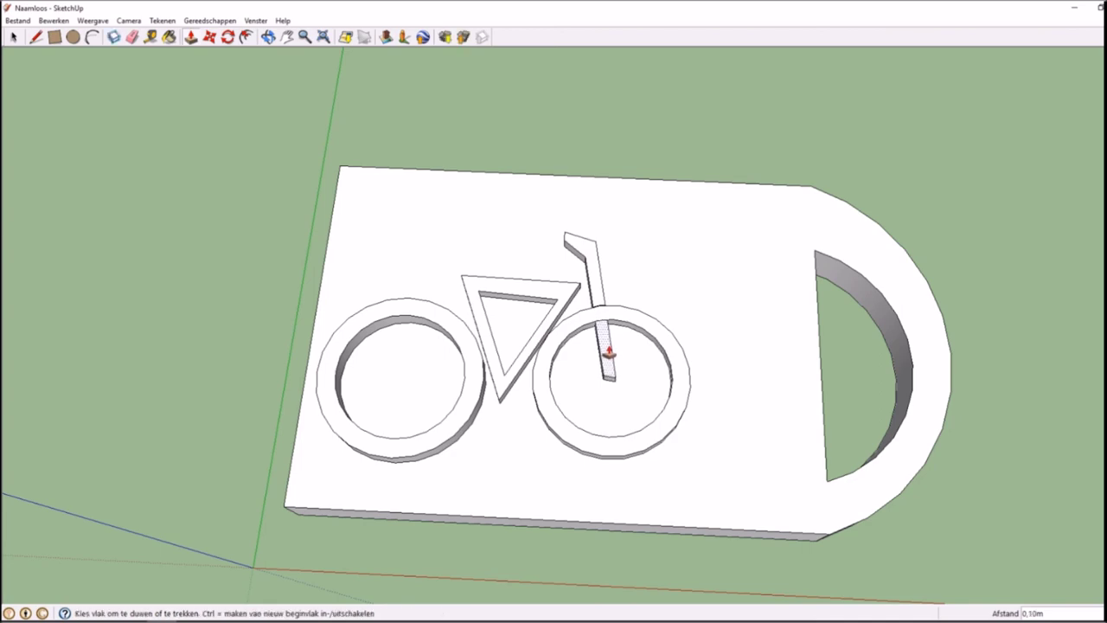
pyautogui.press('o')
pyautogui.moveTo(174, 205)
pyautogui.mouseDown()
pyautogui.moveTo(178, 64)
pyautogui.moveTo(110, 87)
pyautogui.moveTo(198, 232)
pyautogui.moveTo(223, 213)
pyautogui.moveTo(165, 230)
pyautogui.moveTo(179, 237)
pyautogui.mouseUp()
pyautogui.press('p')
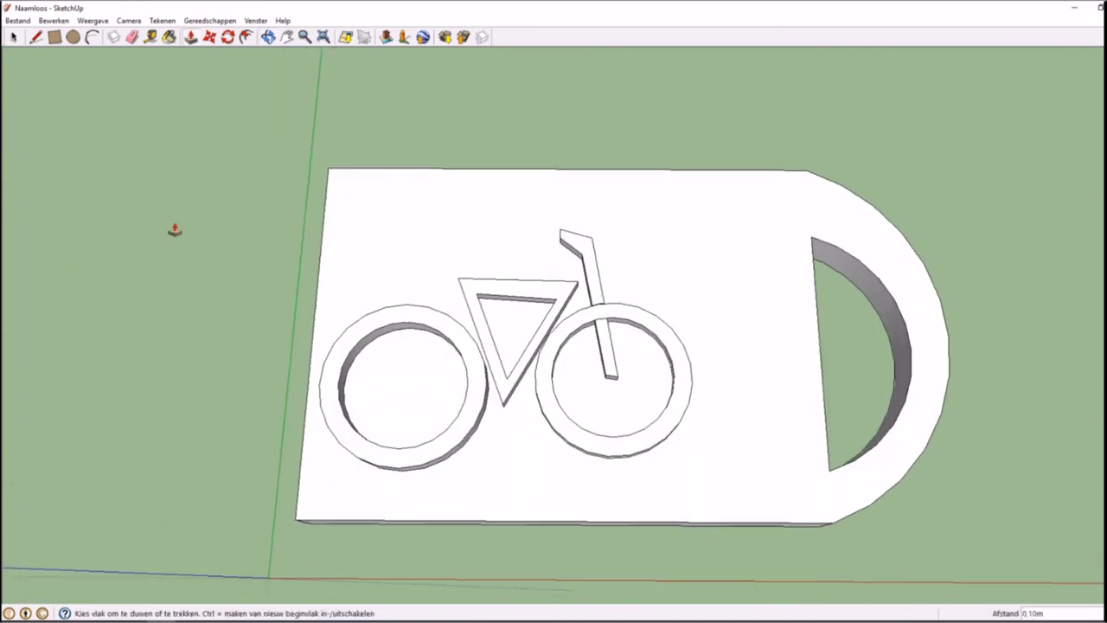
pyautogui.moveTo(208, 358)
pyautogui.mouseDown(button='middle')
pyautogui.moveTo(237, 117)
pyautogui.moveTo(205, 90)
pyautogui.moveTo(205, 107)
pyautogui.mouseUp(button='middle')
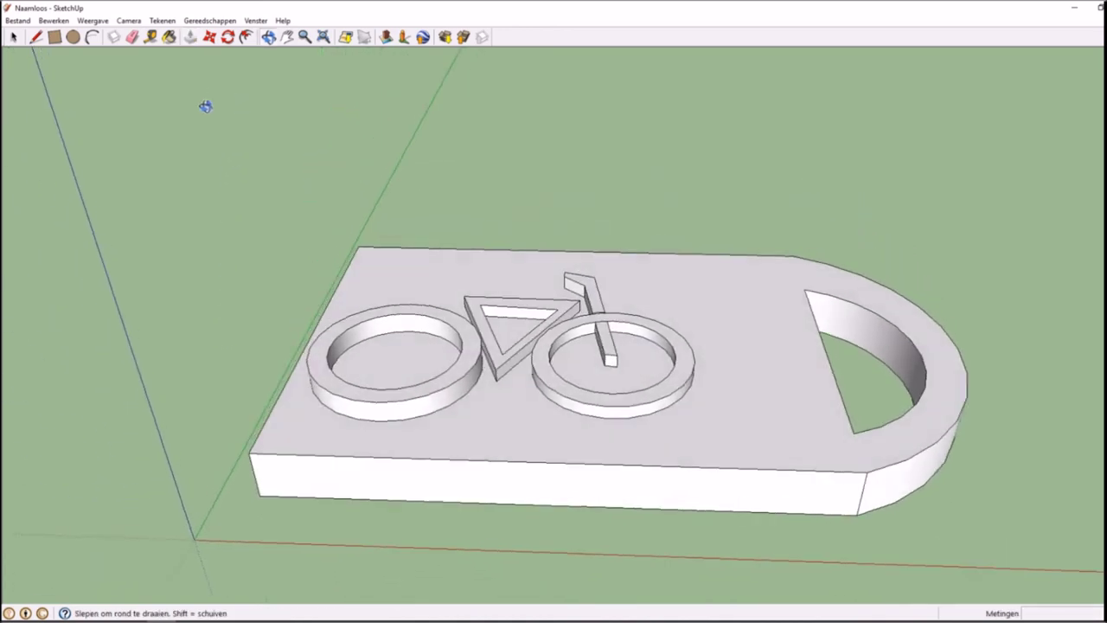
# Start Bestand > Opslaan als, cancel the save dialog, and reopen the Bestand menu.
pyautogui.click(17, 20)
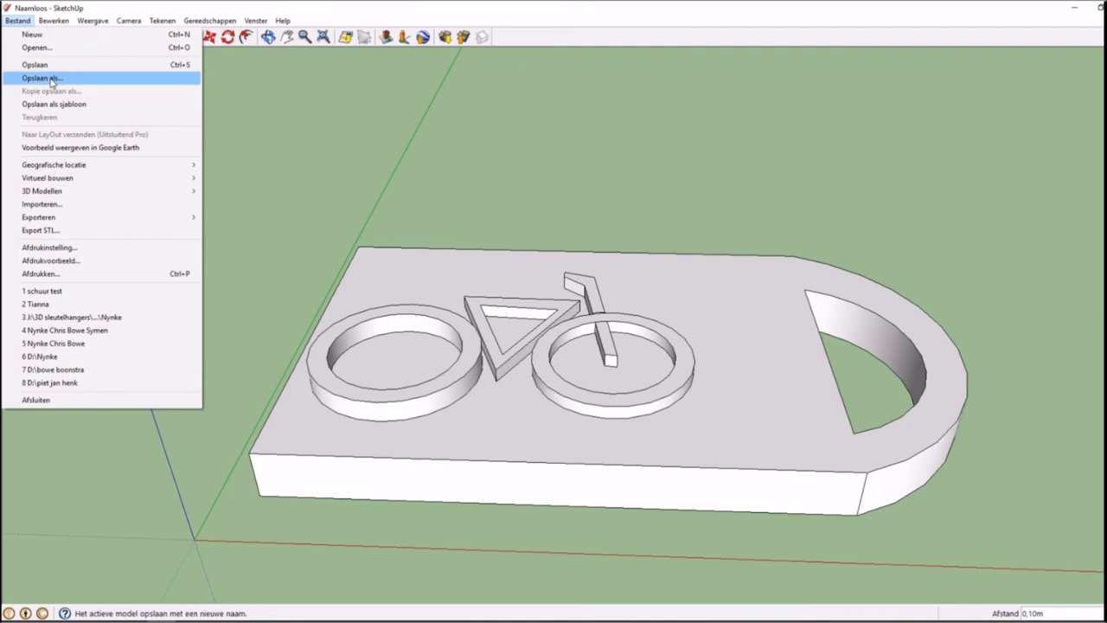
pyautogui.click(51, 82)
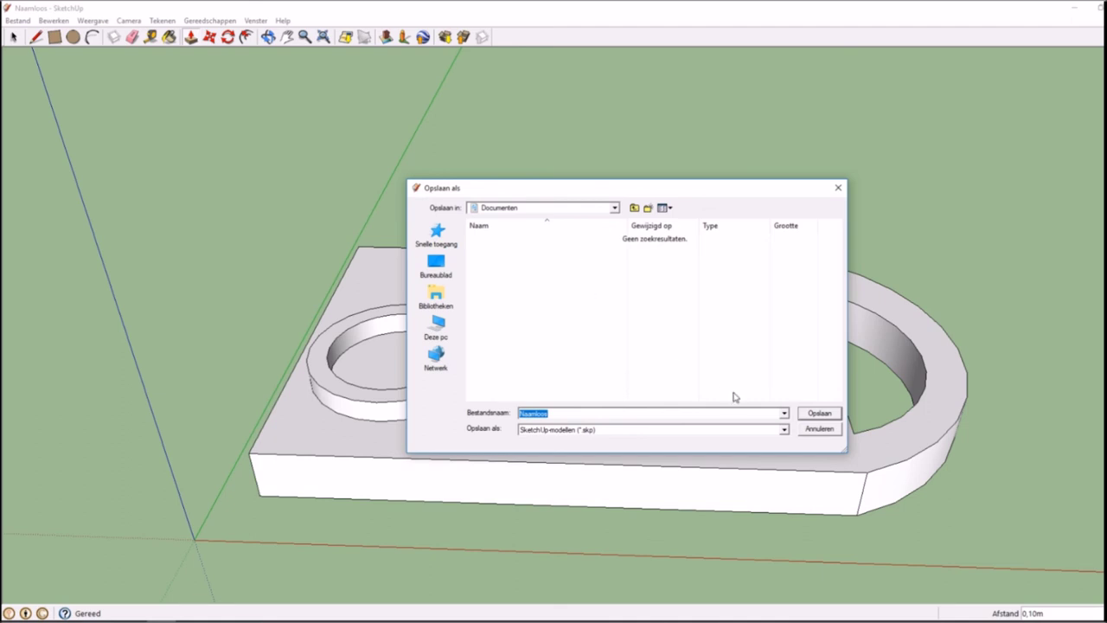
pyautogui.click(817, 430)
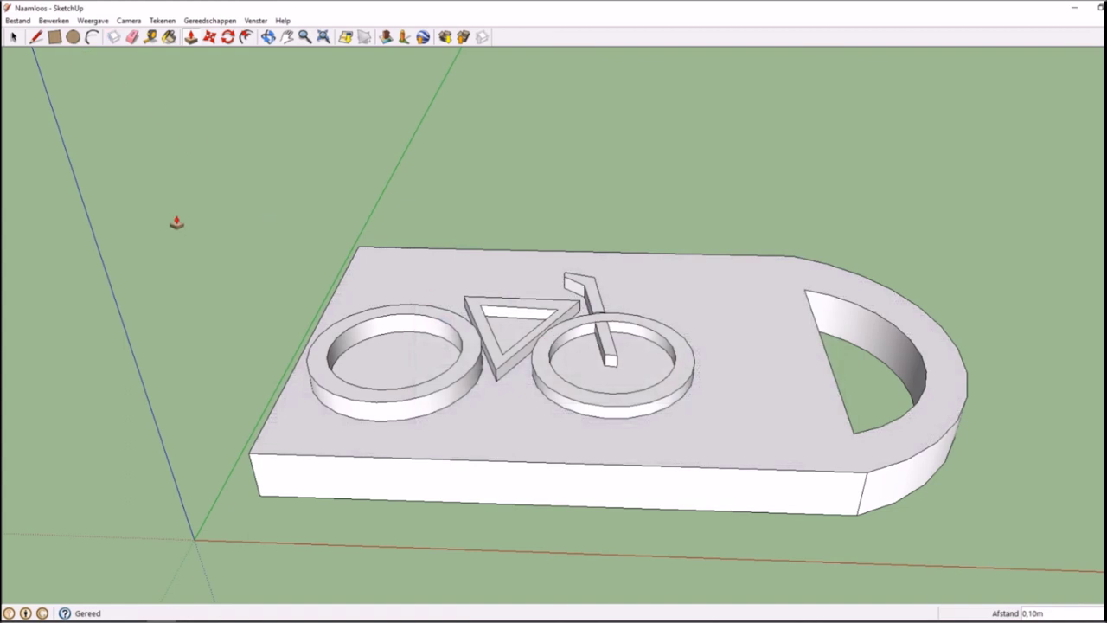
pyautogui.click(21, 23)
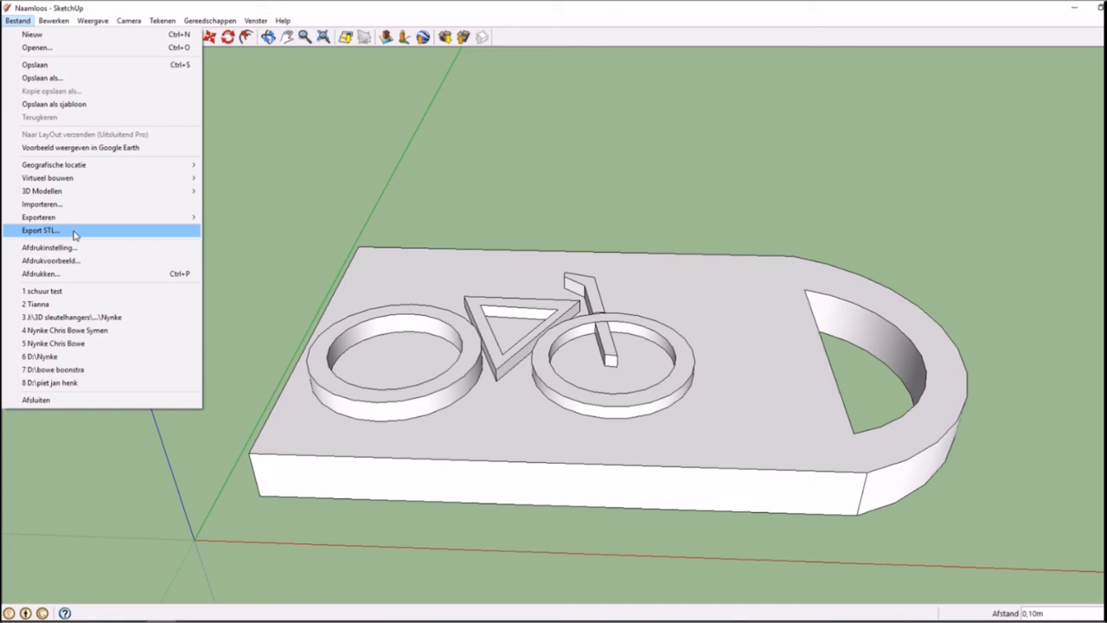
# Start the STL export with default options and select the default file name.
pyautogui.click(74, 232)
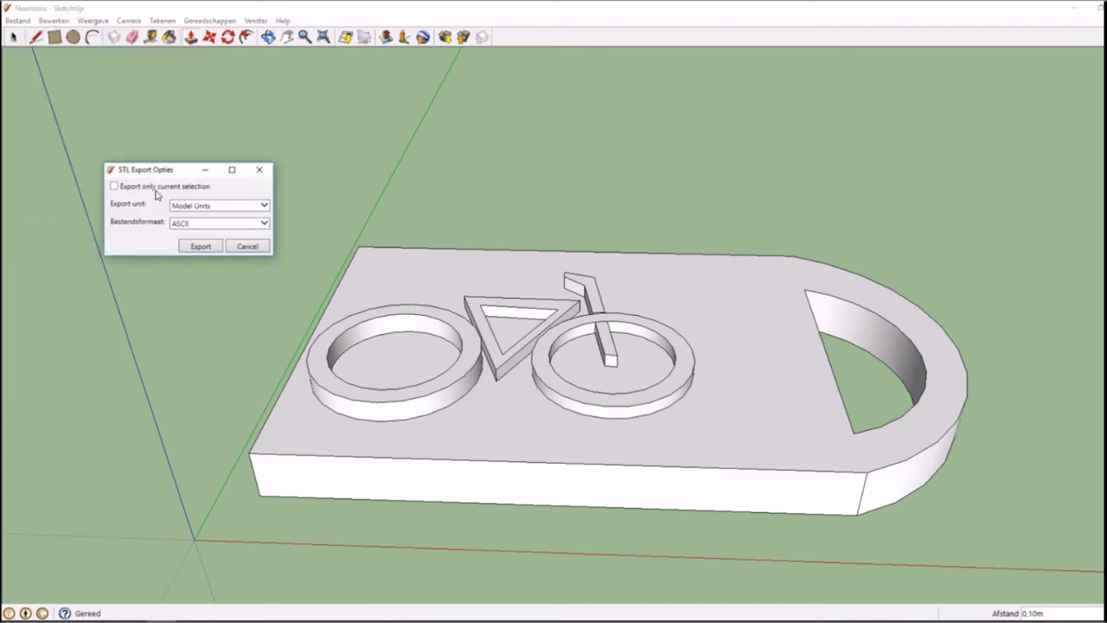
pyautogui.click(204, 248)
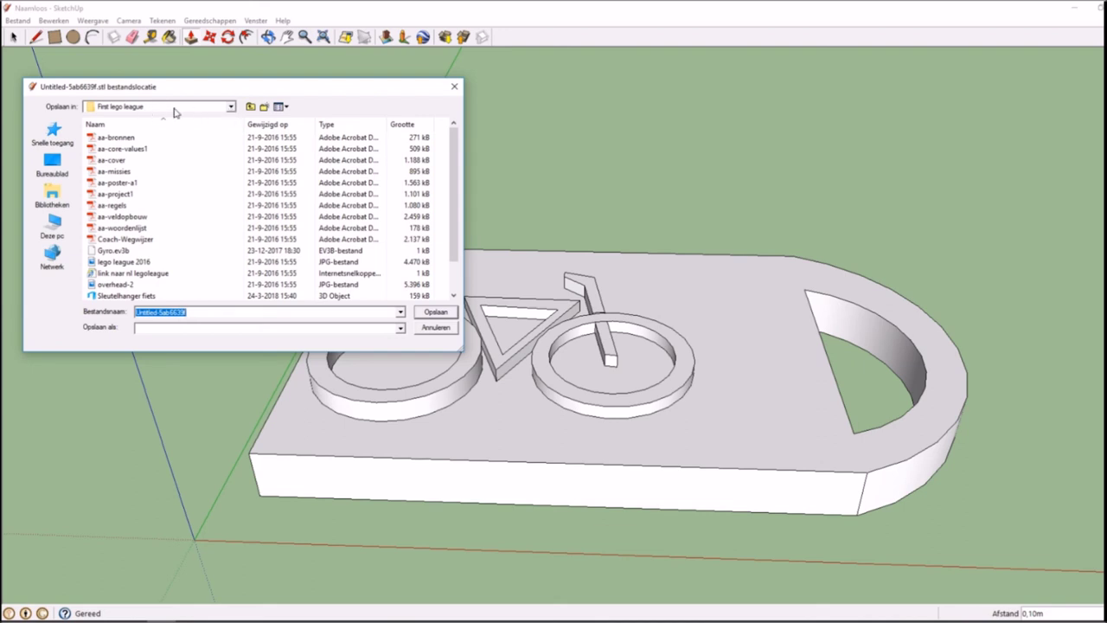
pyautogui.click(207, 314)
pyautogui.moveTo(203, 314); pyautogui.dragTo(117, 305)
# Save the STL as Sleutelhanger fiets.stl, replacing the existing file.
pyautogui.write('Sleutelhanger fiets.stl')
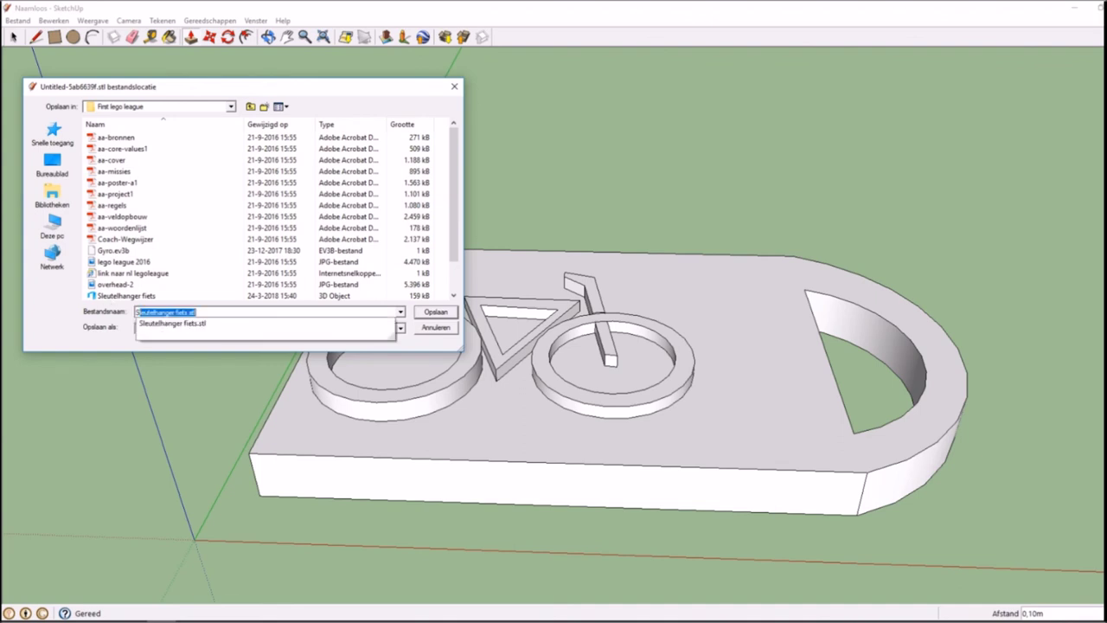
pyautogui.write('ei')
pyautogui.write('u')
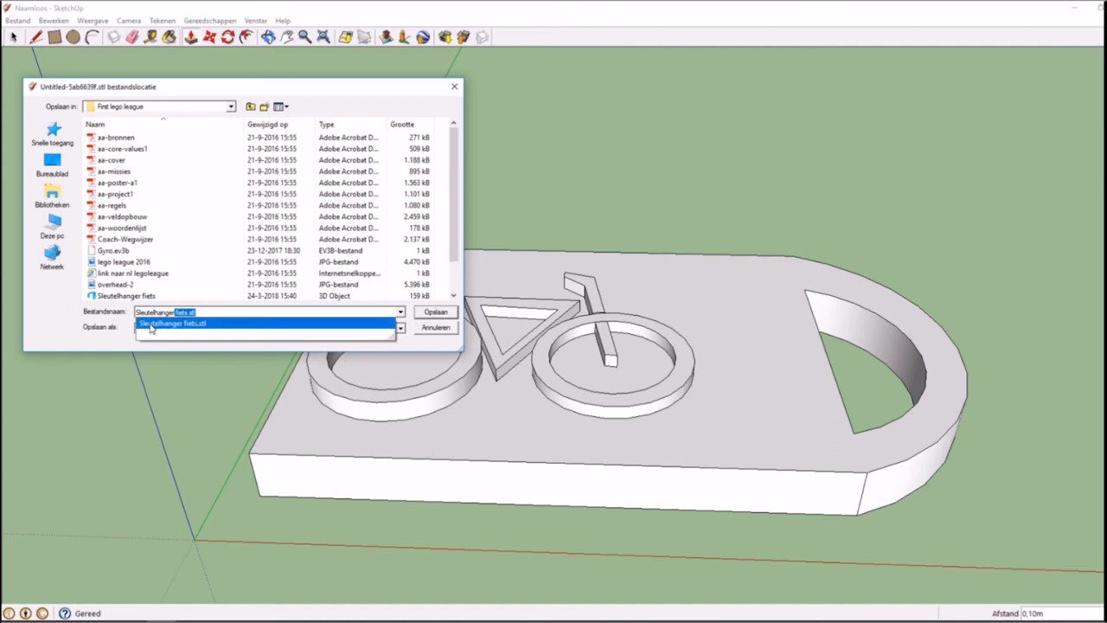
pyautogui.click(447, 314)
pyautogui.click(436, 314)
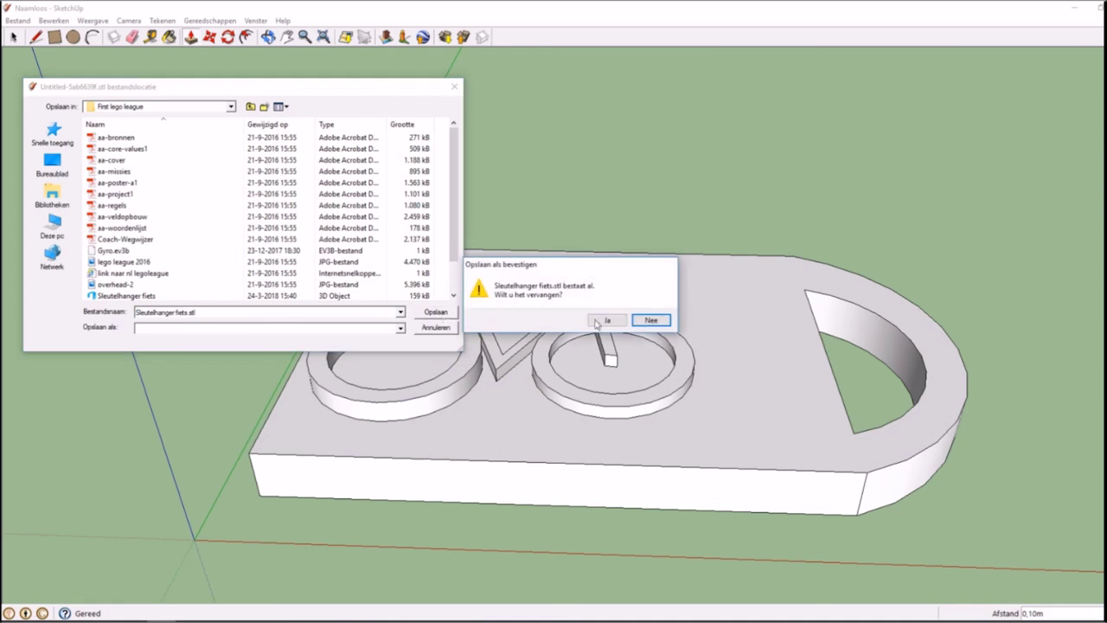
pyautogui.click(609, 322)
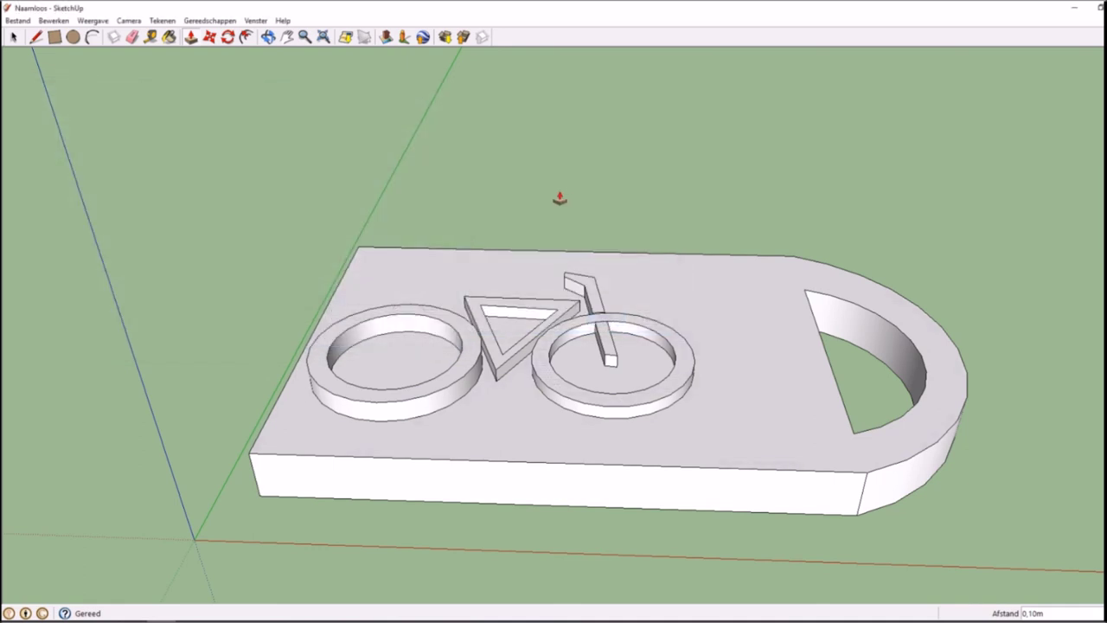